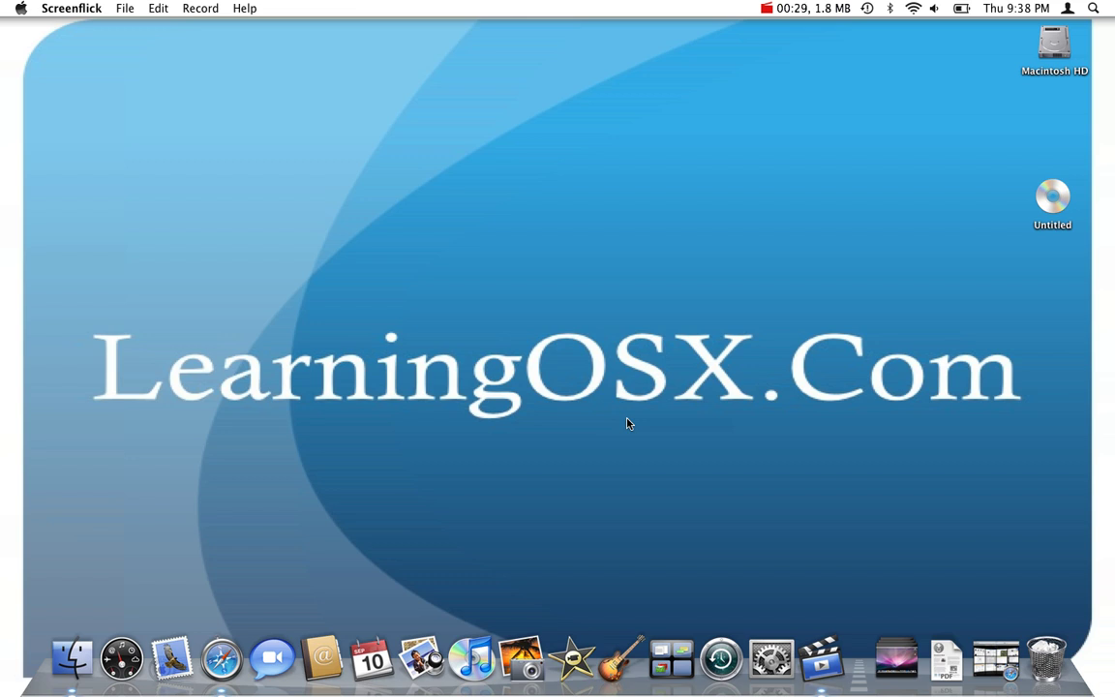
- Launch Safari through Spotlight
{"action": "key", "text": "super+space"}
{"action": "type", "text": "s"}
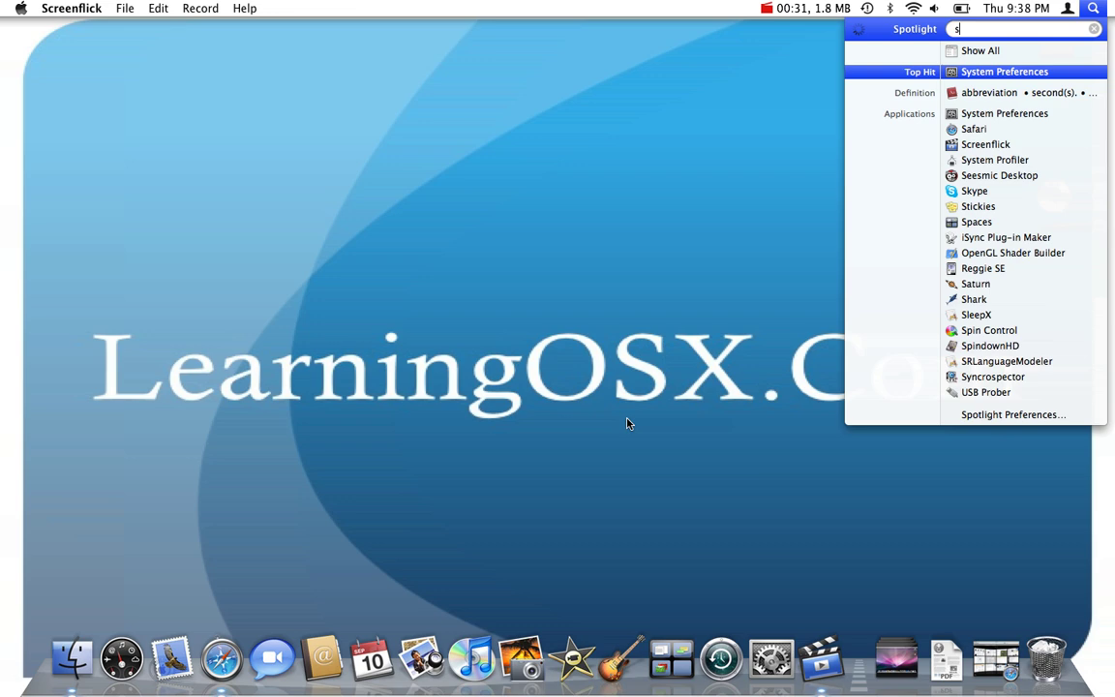
{"action": "type", "text": "a"}
{"action": "key", "text": "Return"}
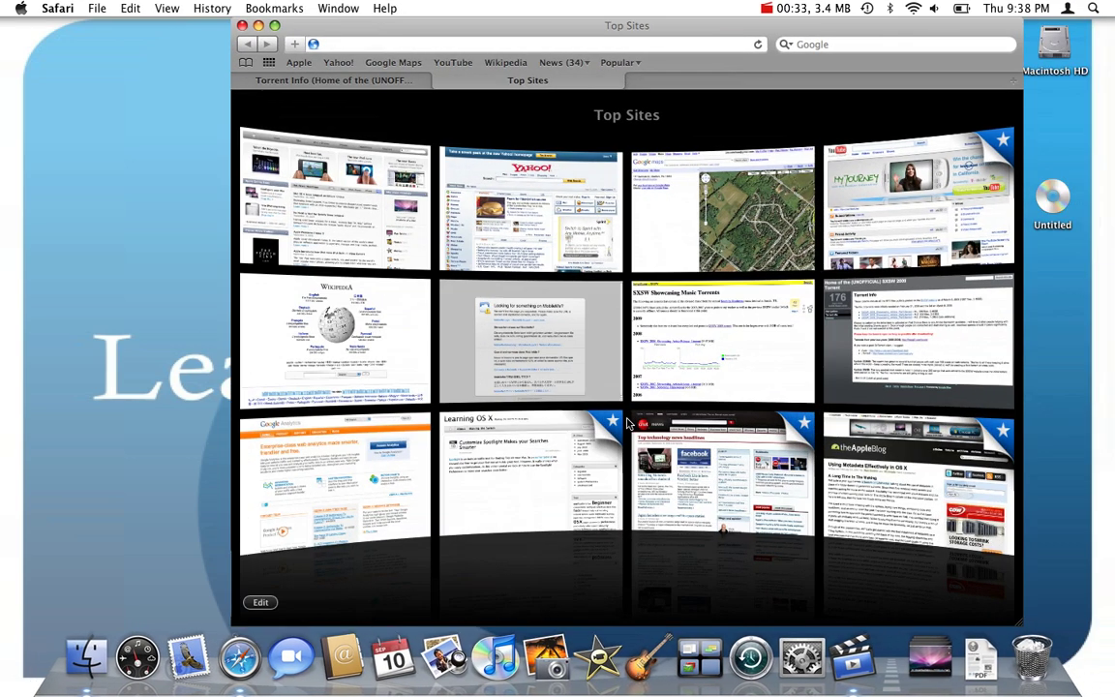
- Search Google for 'transmission' using the search suggestion
{"action": "left_click", "coordinate": [882, 45]}
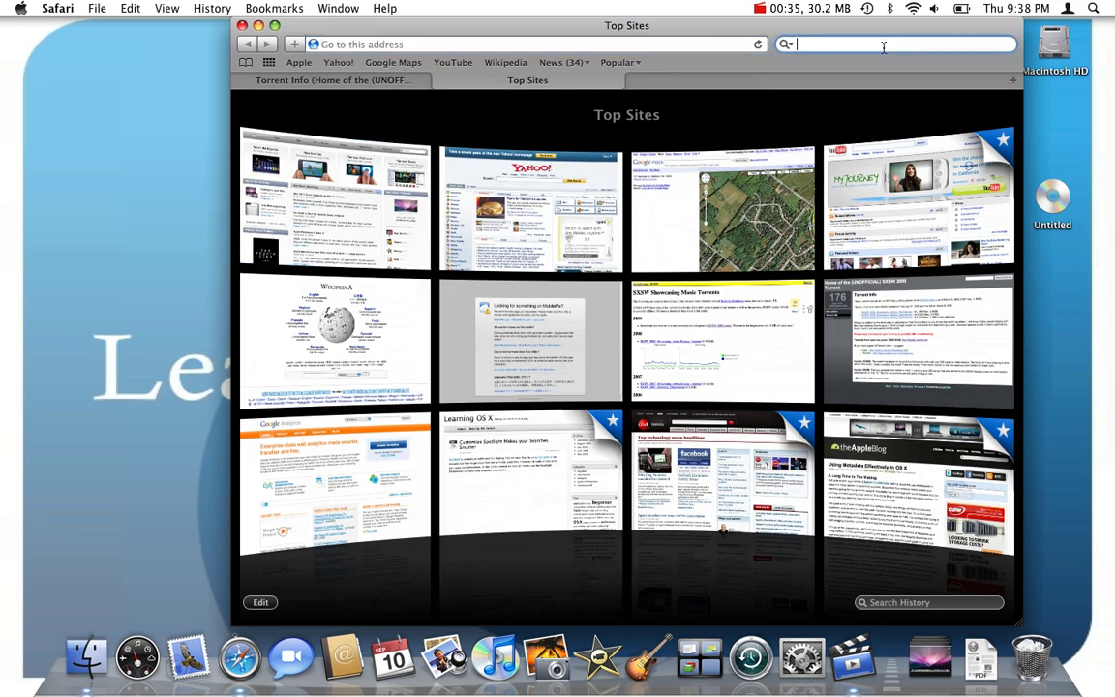
{"action": "type", "text": "tr"}
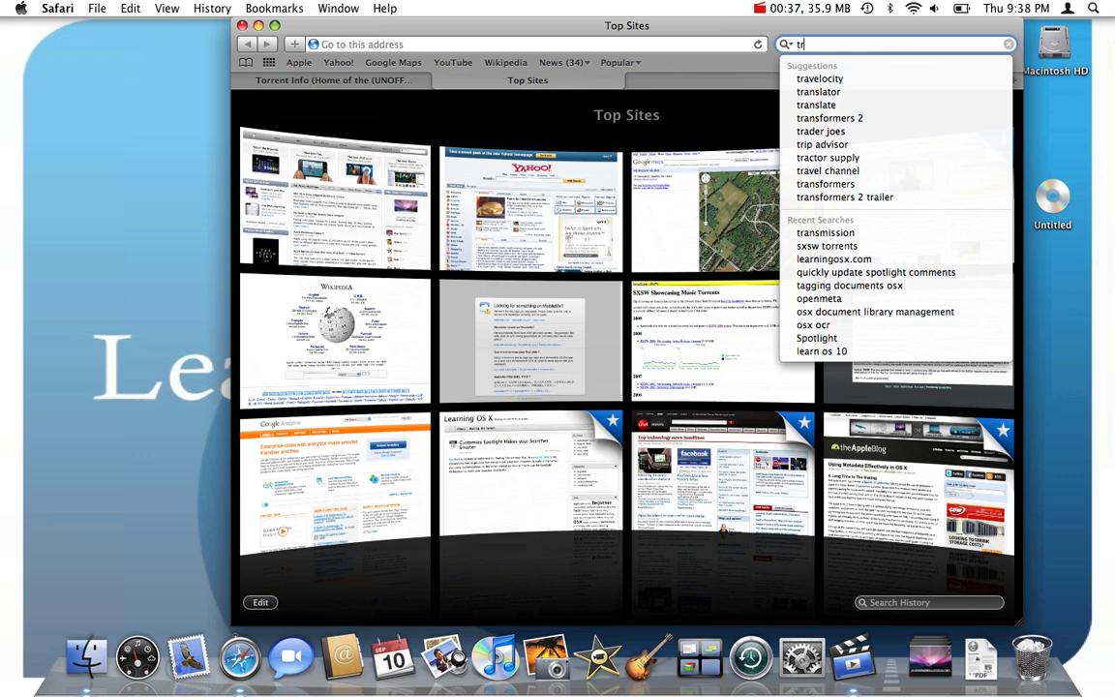
{"action": "type", "text": "anm"}
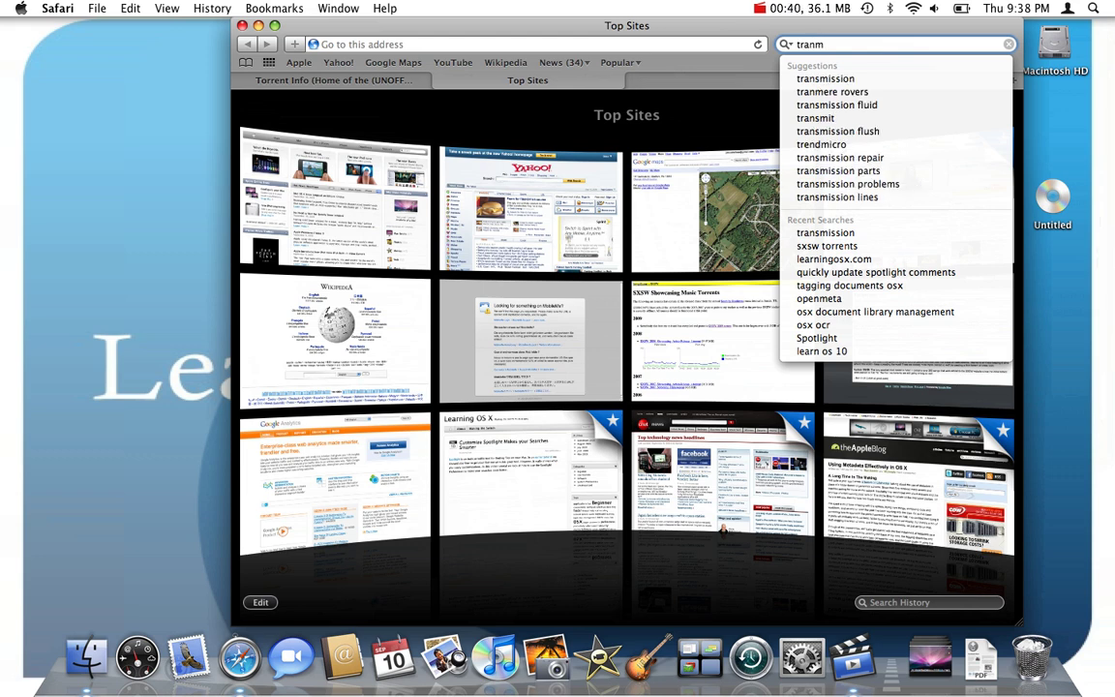
{"action": "key", "text": "BackSpace"}
{"action": "type", "text": "smissio"}
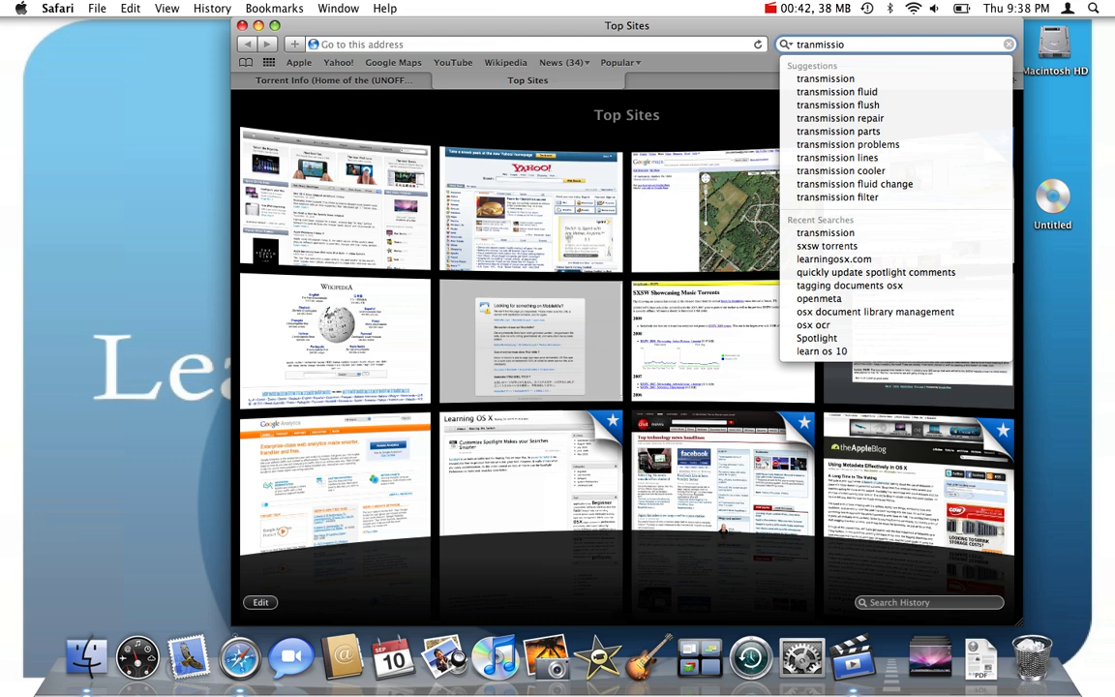
{"action": "key", "text": "Down"}
{"action": "key", "text": "Return"}
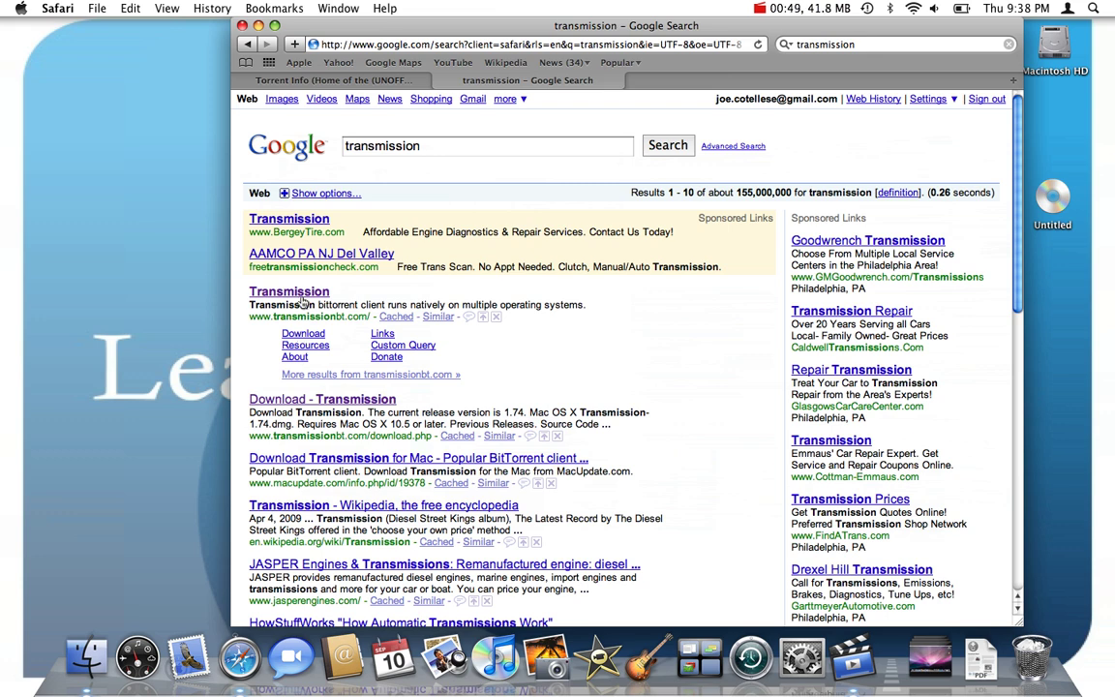
- Download Transmission-1.74.dmg for Mac OS X from the official Transmission site
{"action": "left_click", "coordinate": [300, 295]}
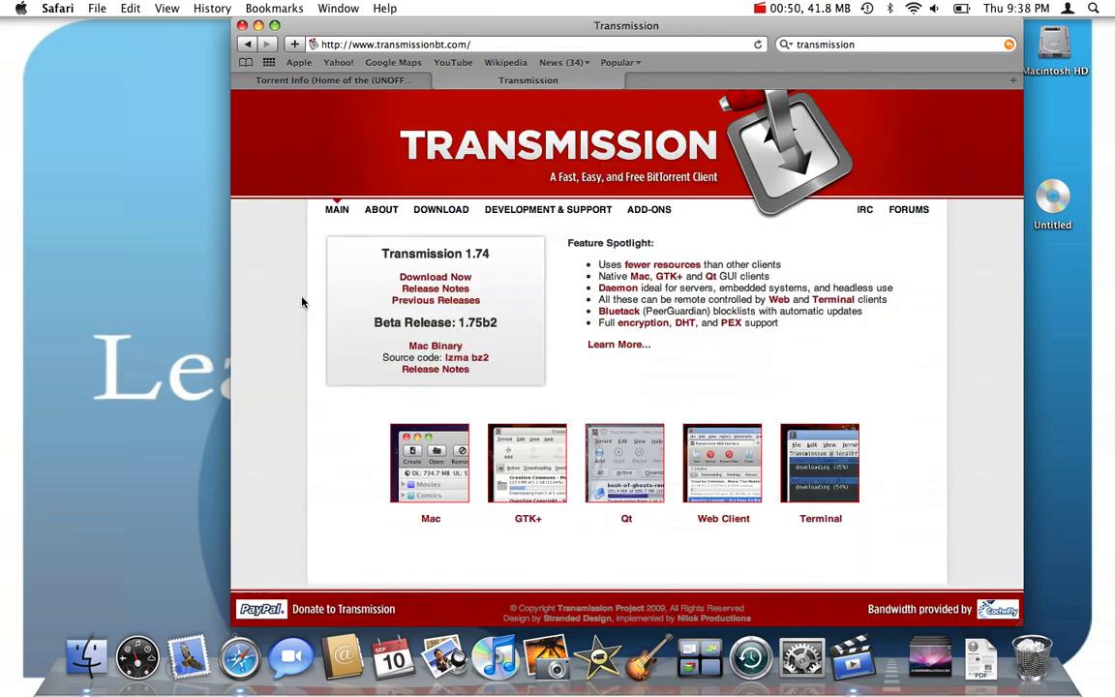
{"action": "left_click", "coordinate": [430, 276]}
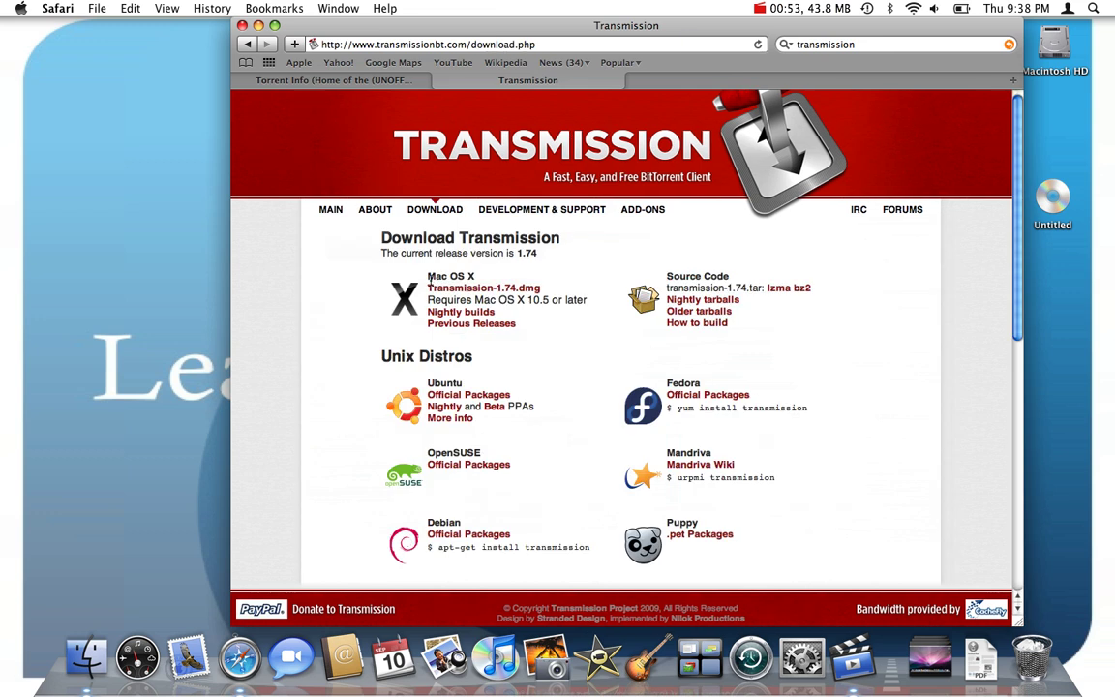
{"action": "left_click", "coordinate": [433, 290]}
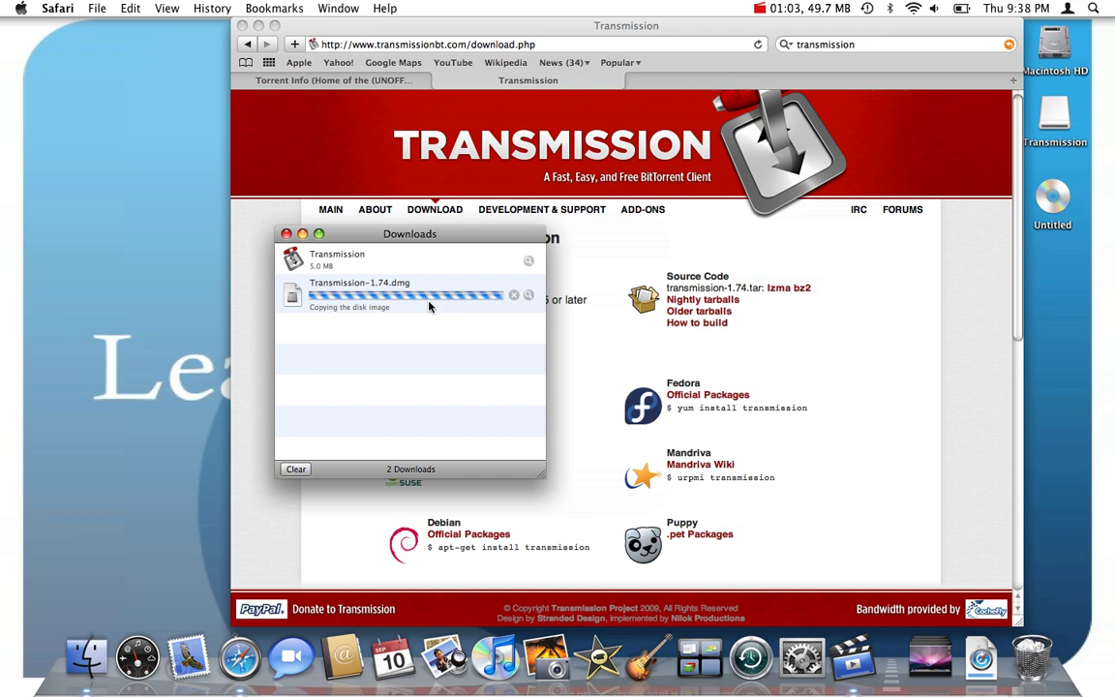
{"action": "left_click", "coordinate": [1056, 118]}
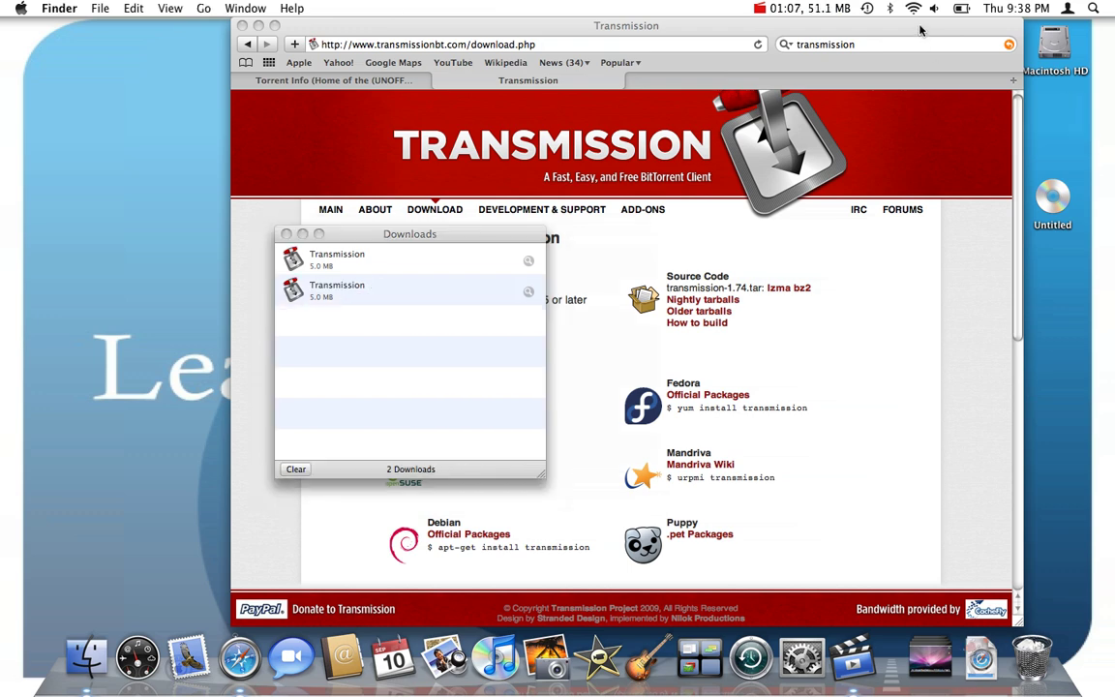
{"action": "left_click_drag", "start_coordinate": [919, 30], "coordinate": [844, 32]}
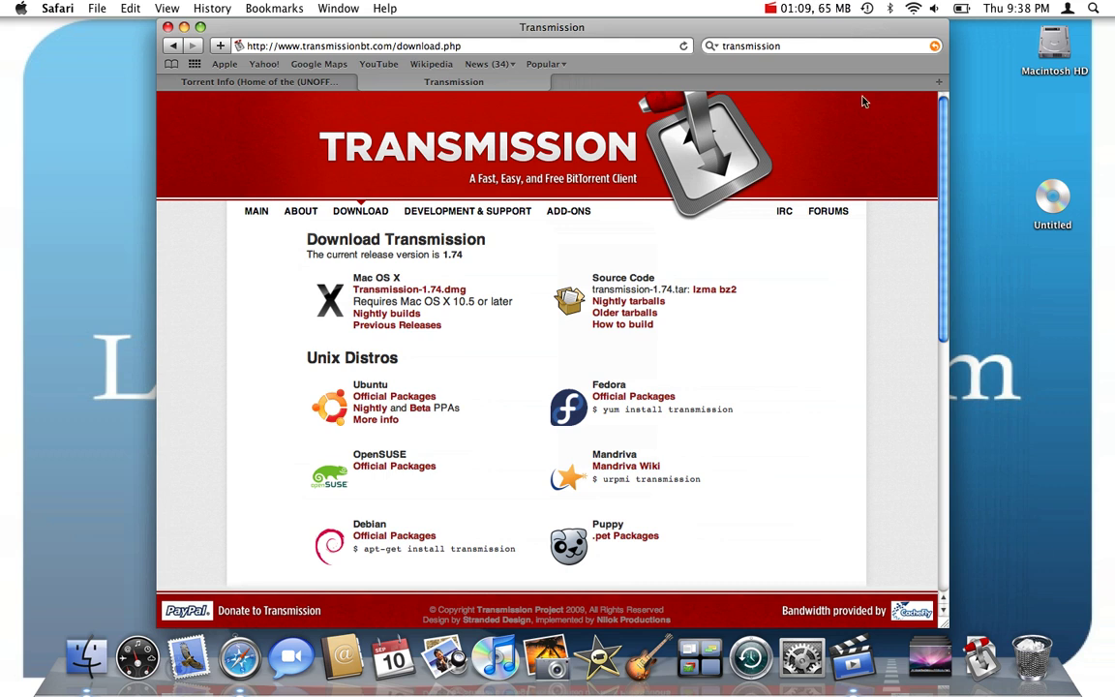
- Open Downloads in Finder and copy the Transmission app into the home folder
{"action": "left_click", "coordinate": [977, 661]}
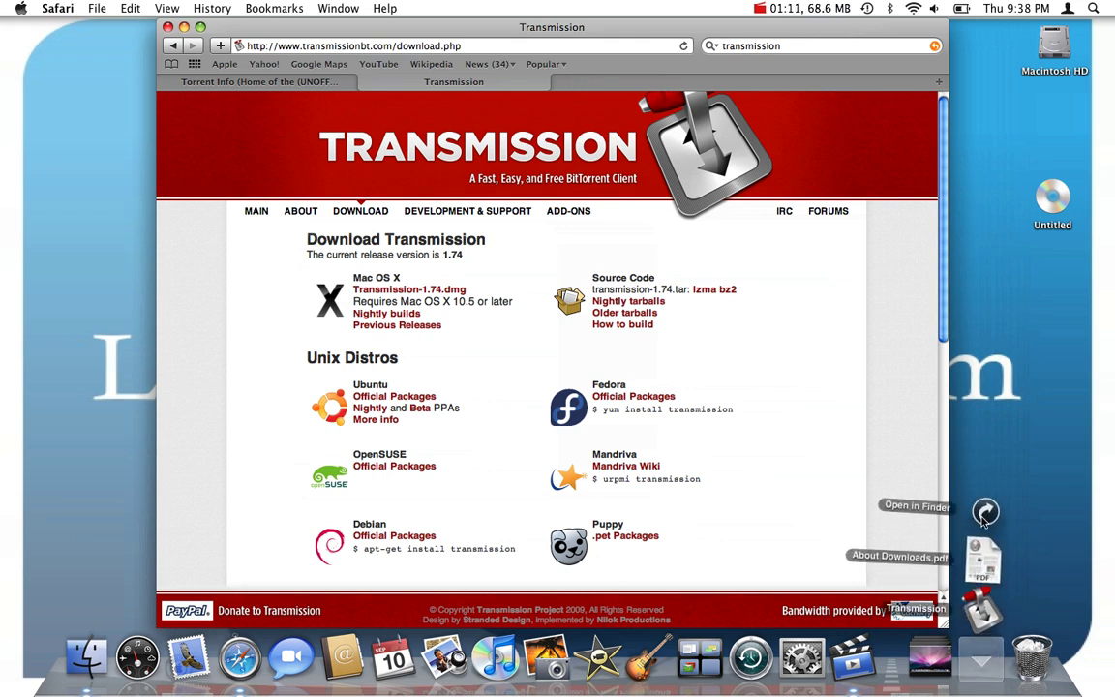
{"action": "left_click", "coordinate": [982, 522]}
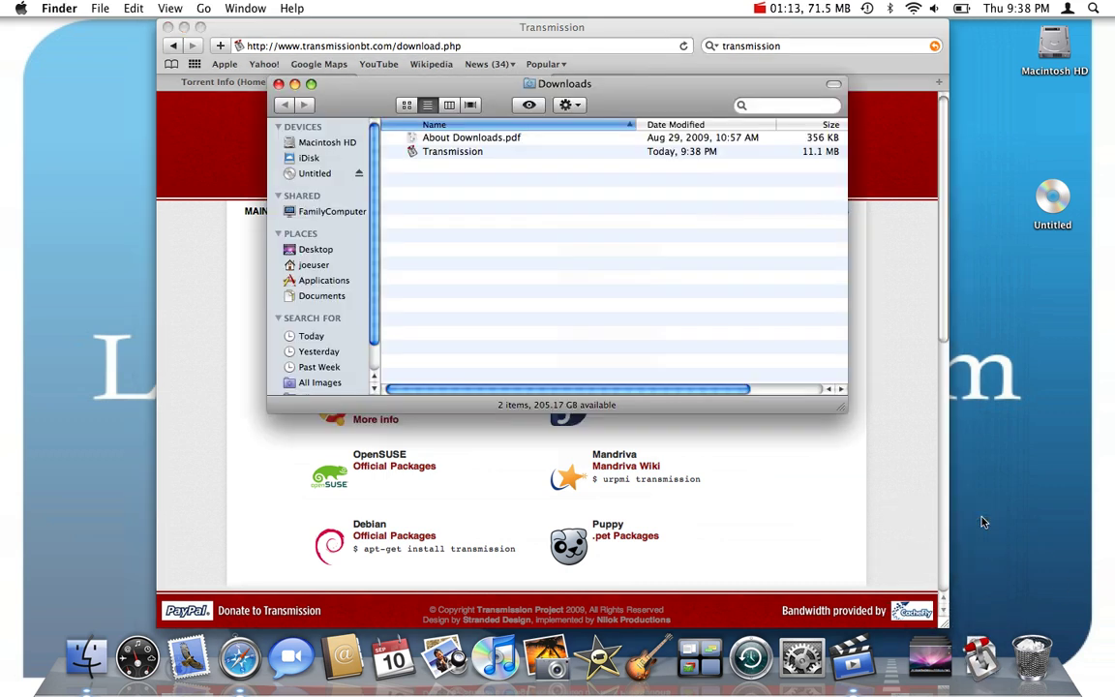
{"action": "left_click", "coordinate": [450, 152]}
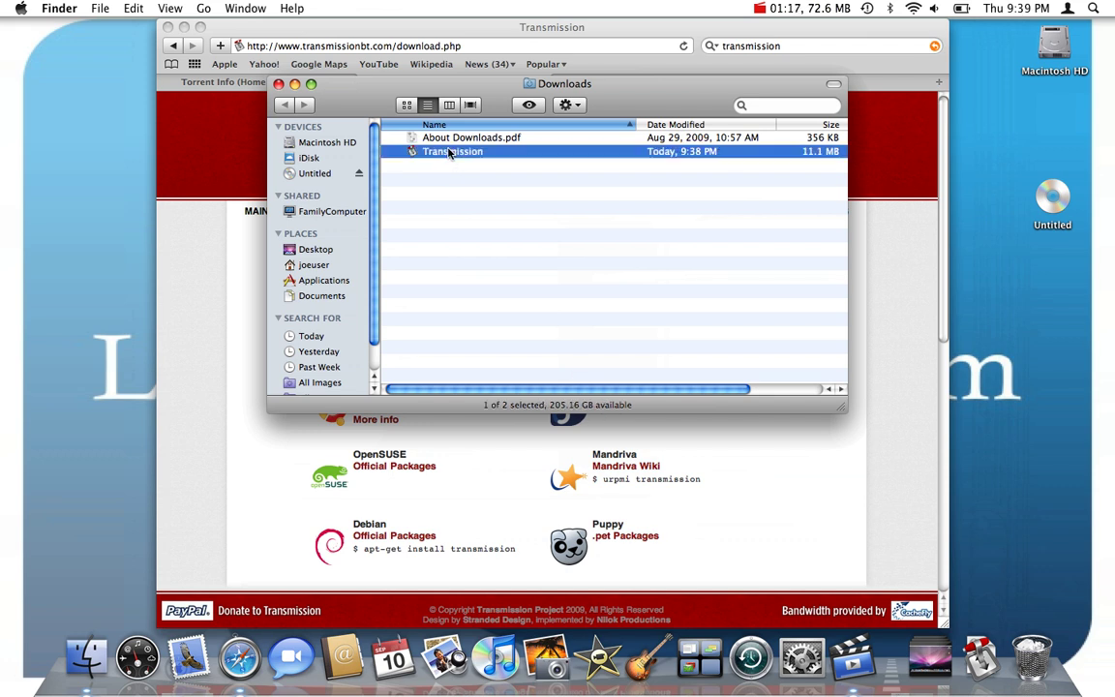
{"action": "left_click_drag", "start_coordinate": [448, 153], "coordinate": [537, 303]}
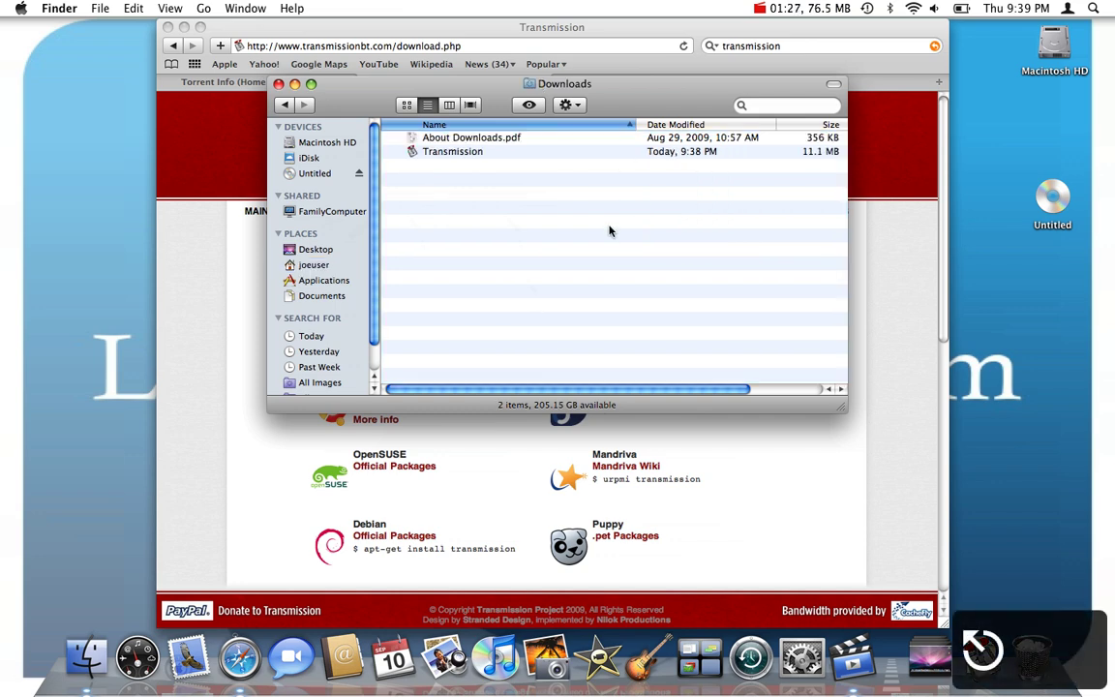
- Launch Transmission via Spotlight and move its window lower on screen
{"action": "key", "text": "super+space"}
{"action": "type", "text": "t"}
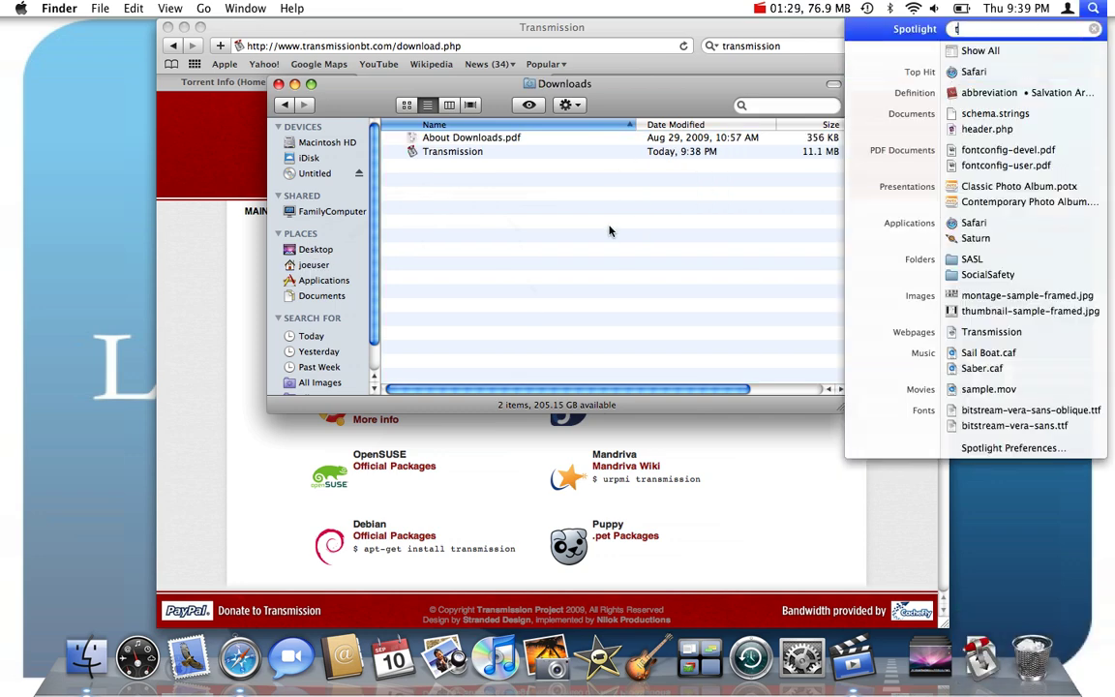
{"action": "type", "text": "ran"}
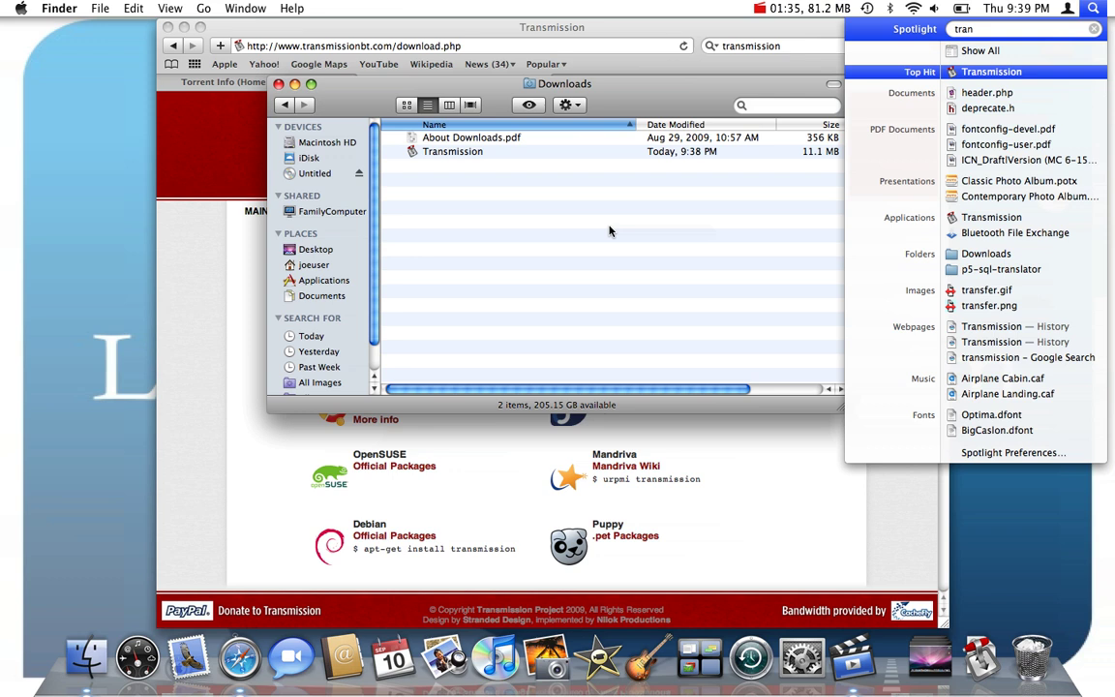
{"action": "key", "text": "Return"}
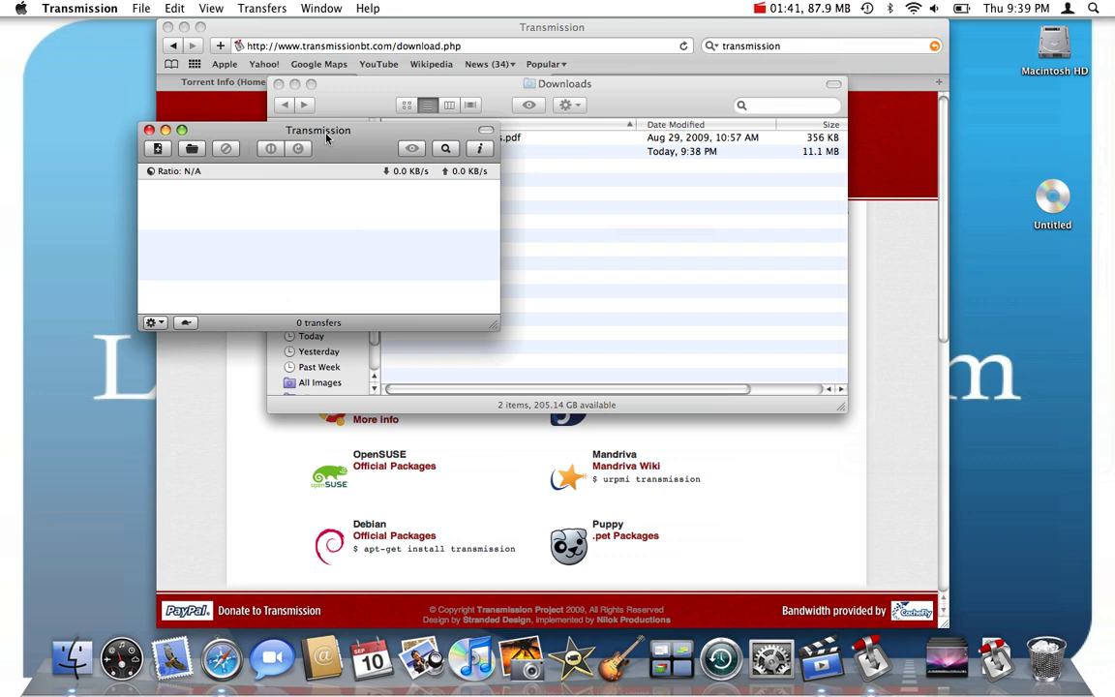
{"action": "left_click_drag", "start_coordinate": [326, 139], "coordinate": [302, 328]}
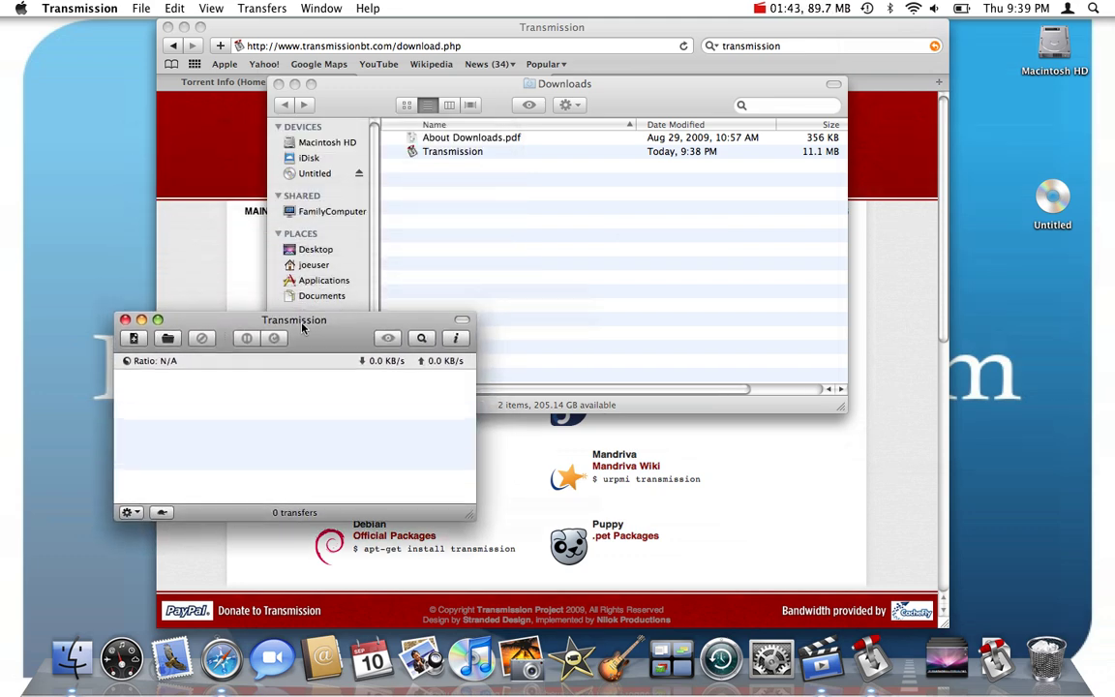
- Close Finder's Downloads window and shift Transmission further down-left
{"action": "left_click", "coordinate": [492, 234]}
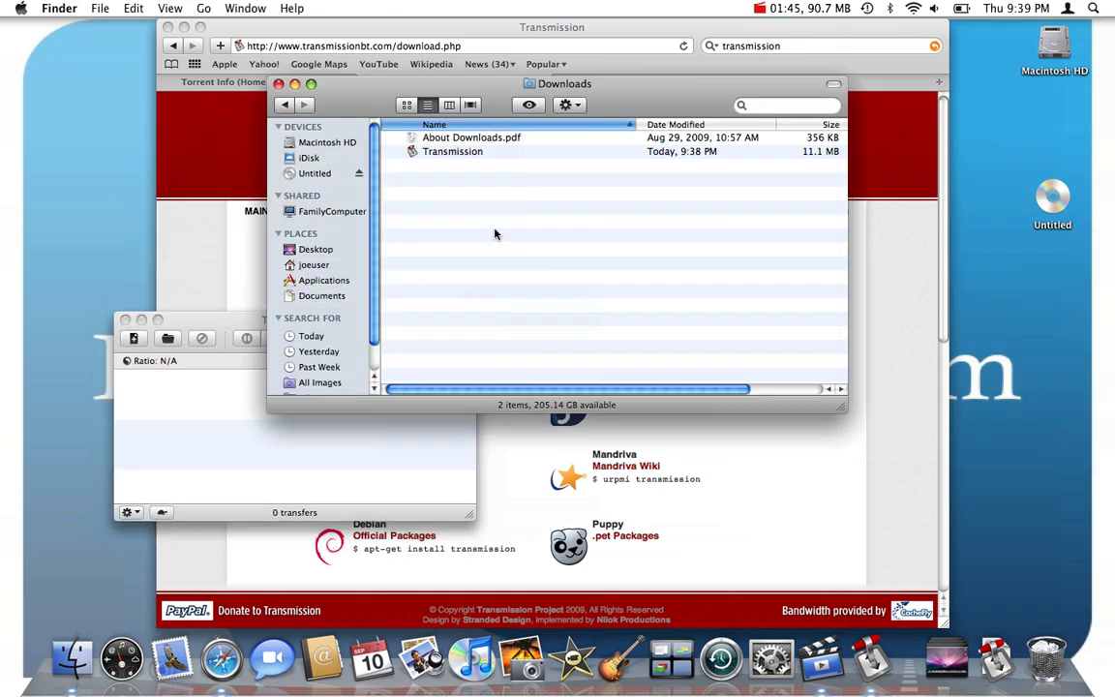
{"action": "key", "text": "super+w"}
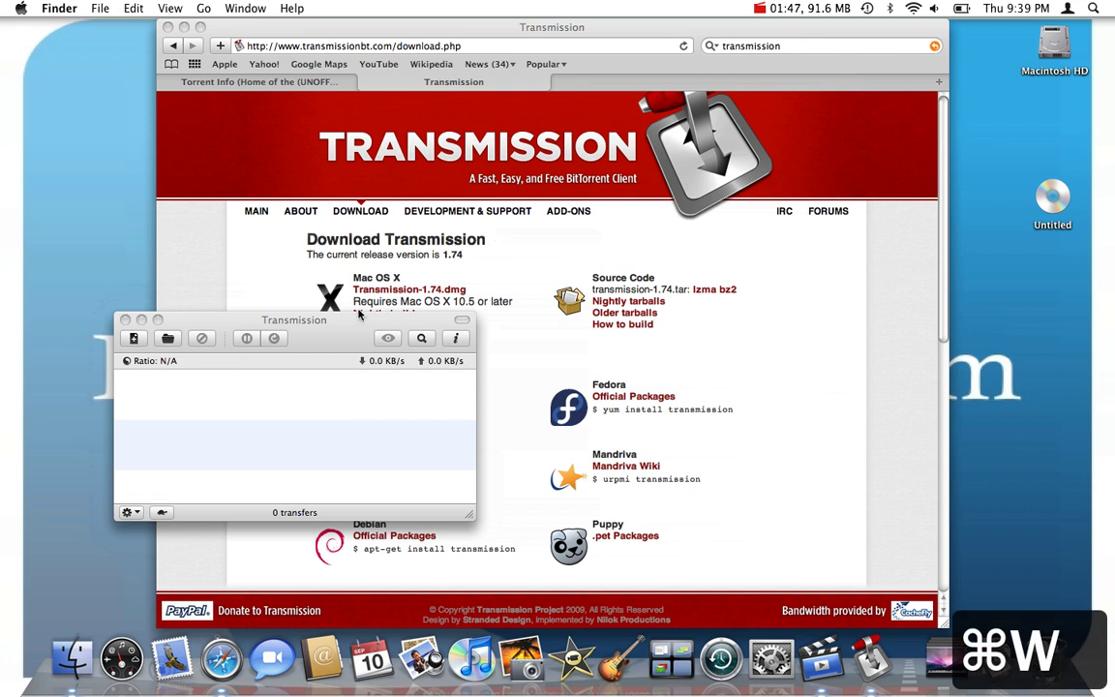
{"action": "left_click_drag", "start_coordinate": [343, 319], "coordinate": [274, 403]}
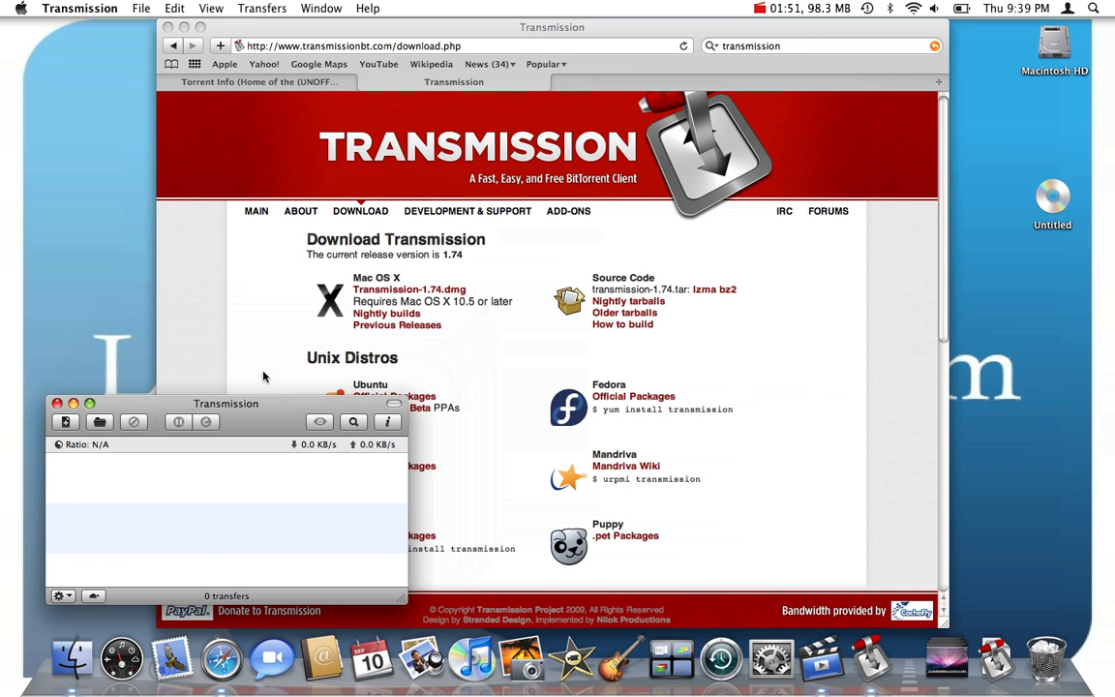
- Go to sites.google.com/site/sxsw2009torrent and view its Torrent Info page
{"action": "left_click", "coordinate": [257, 86]}
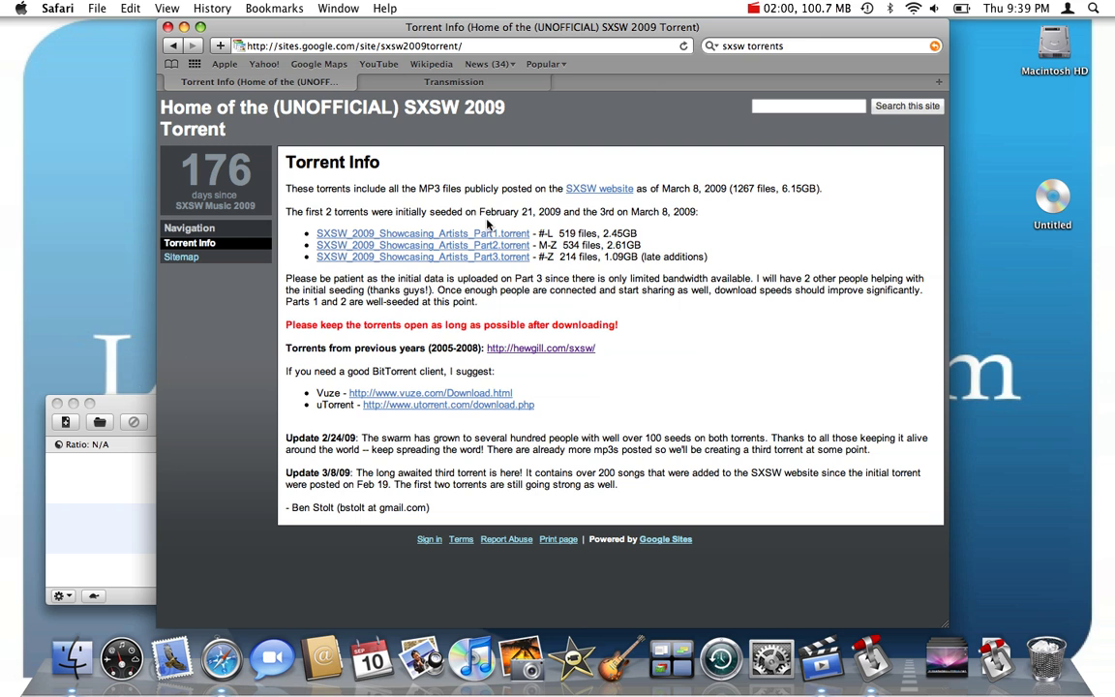
{"action": "left_click", "coordinate": [765, 45]}
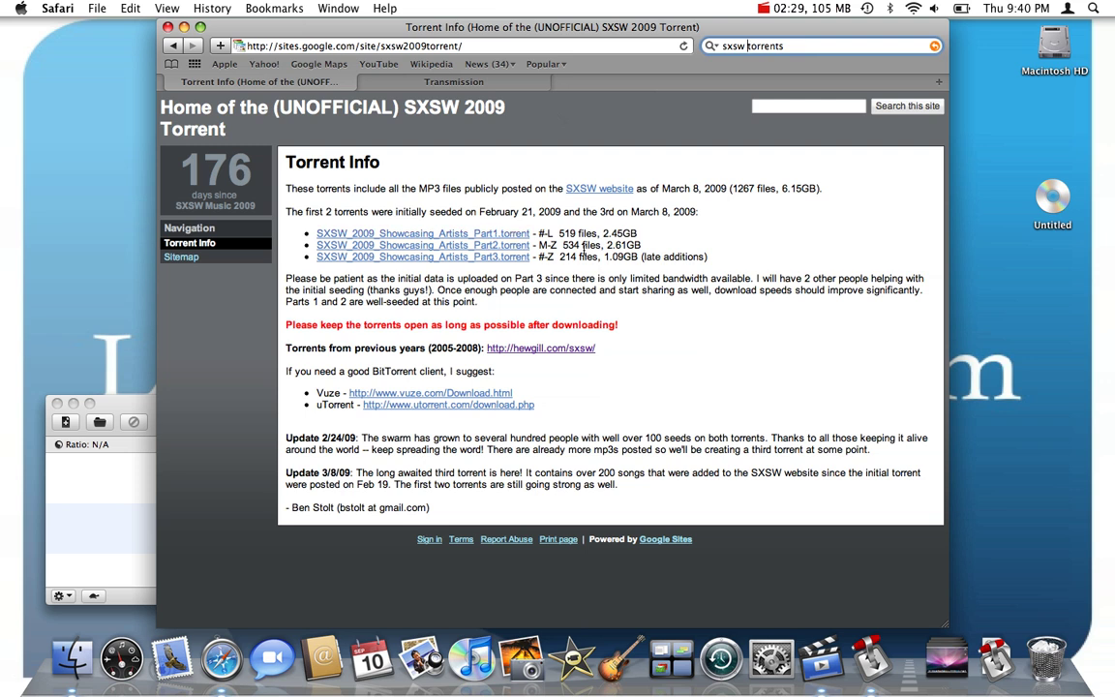
{"action": "left_click", "coordinate": [492, 297]}
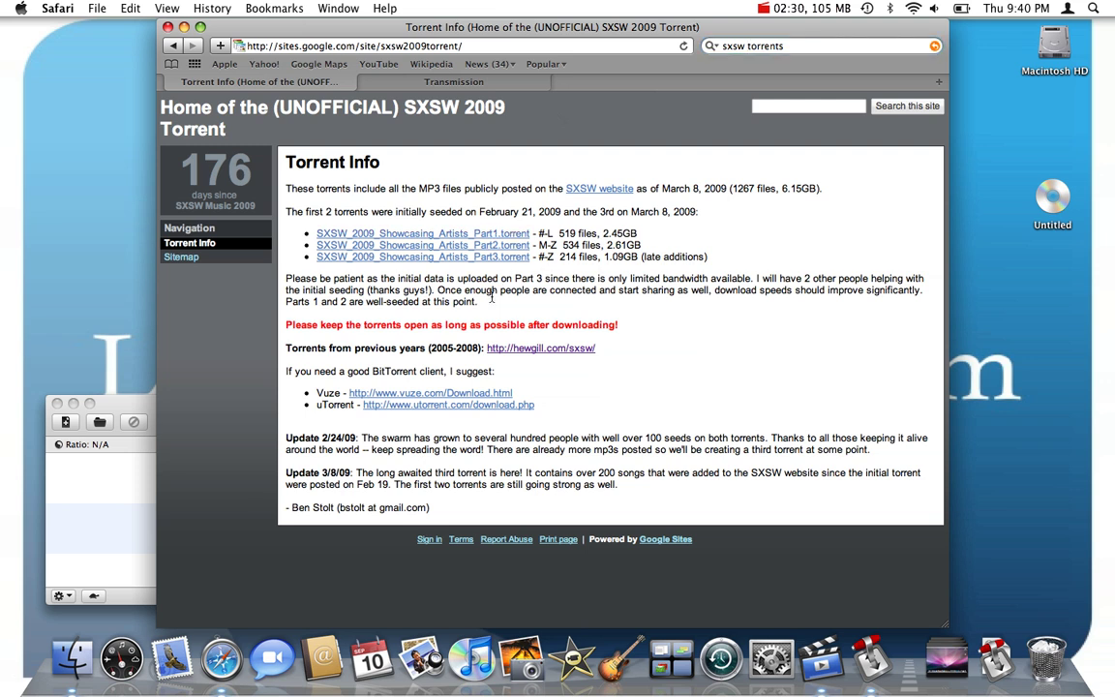
- Download SXSW_2009_Showcasing_Artists_Part1.torrent and show the Downloads stack
{"action": "left_click", "coordinate": [505, 238]}
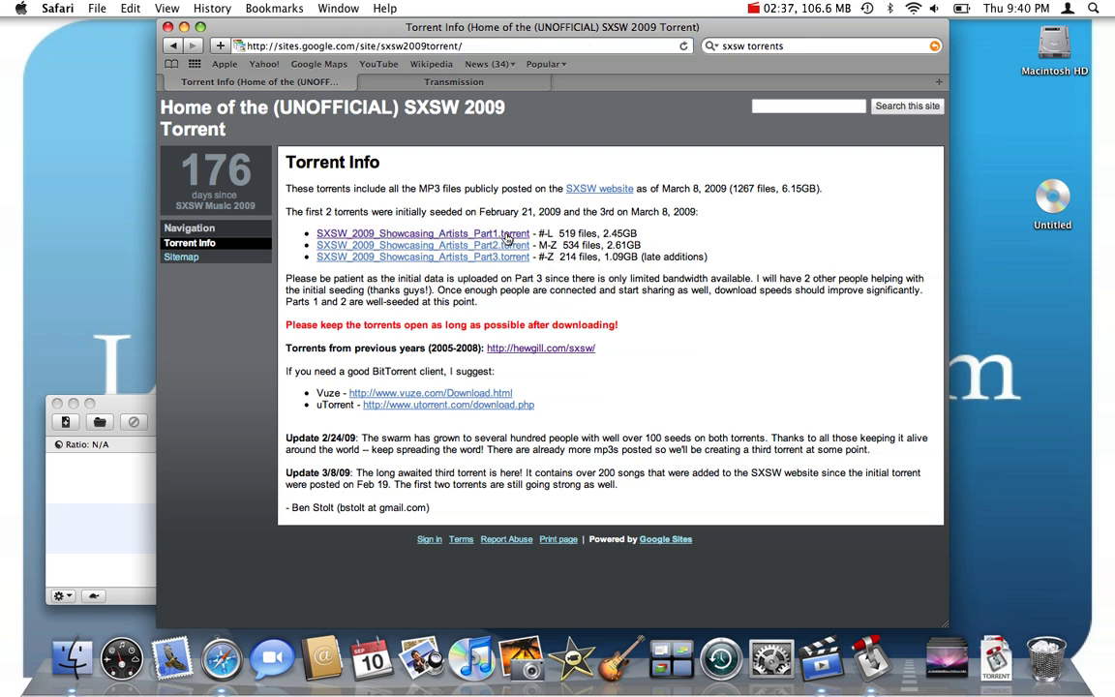
{"action": "left_click", "coordinate": [997, 665]}
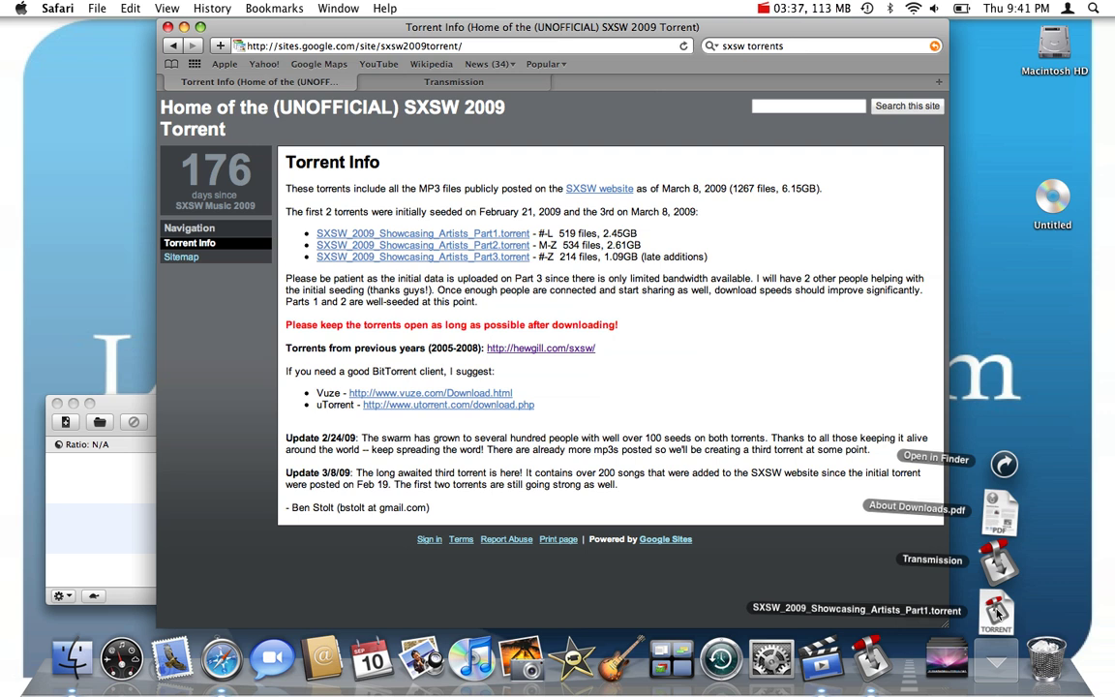
- Open Part1.torrent in Transmission, review its 519 files (2.45 GB), and add it
{"action": "left_click", "coordinate": [997, 612]}
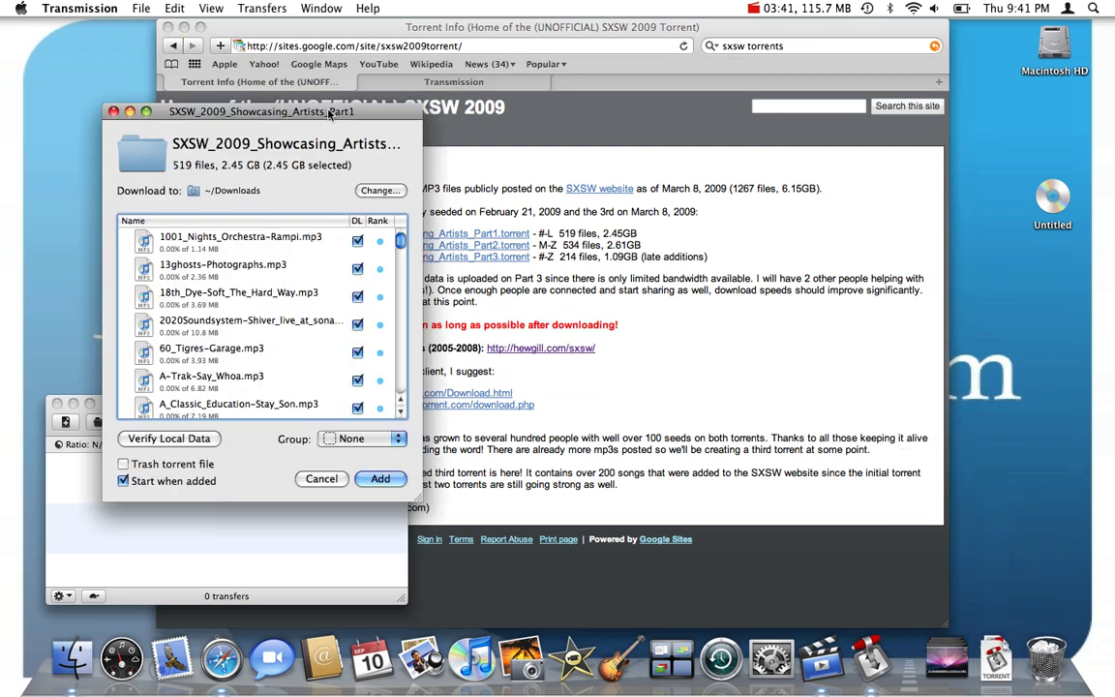
{"action": "left_click_drag", "start_coordinate": [329, 114], "coordinate": [486, 160]}
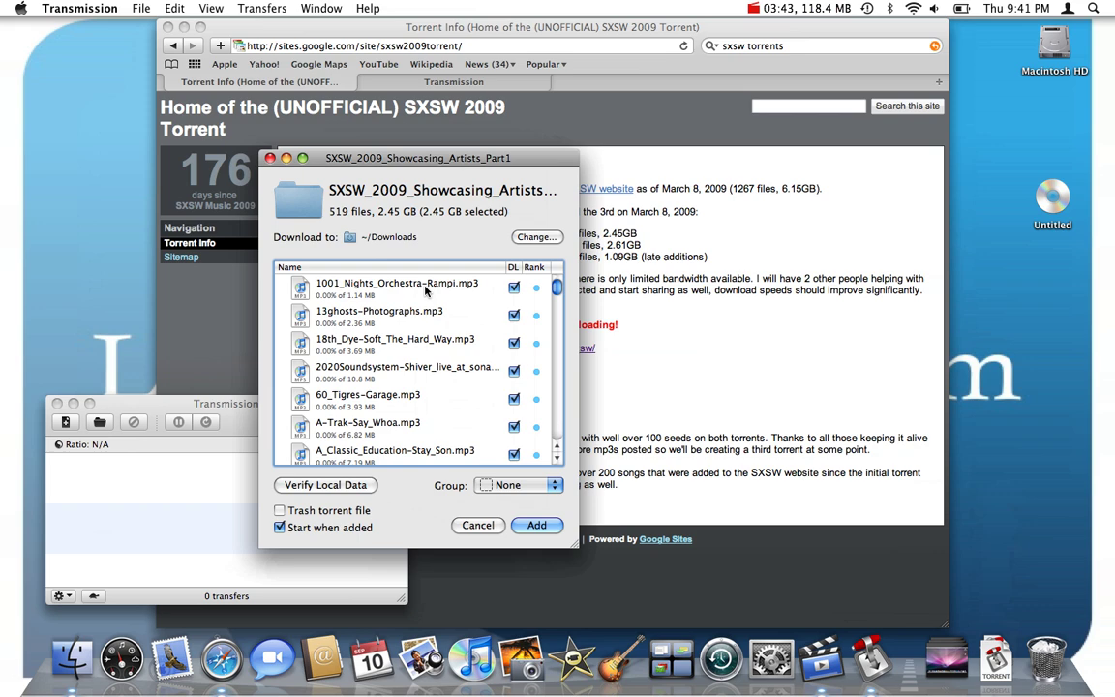
{"action": "scroll", "coordinate": [425, 288], "scroll_direction": "down", "scroll_amount": 10}
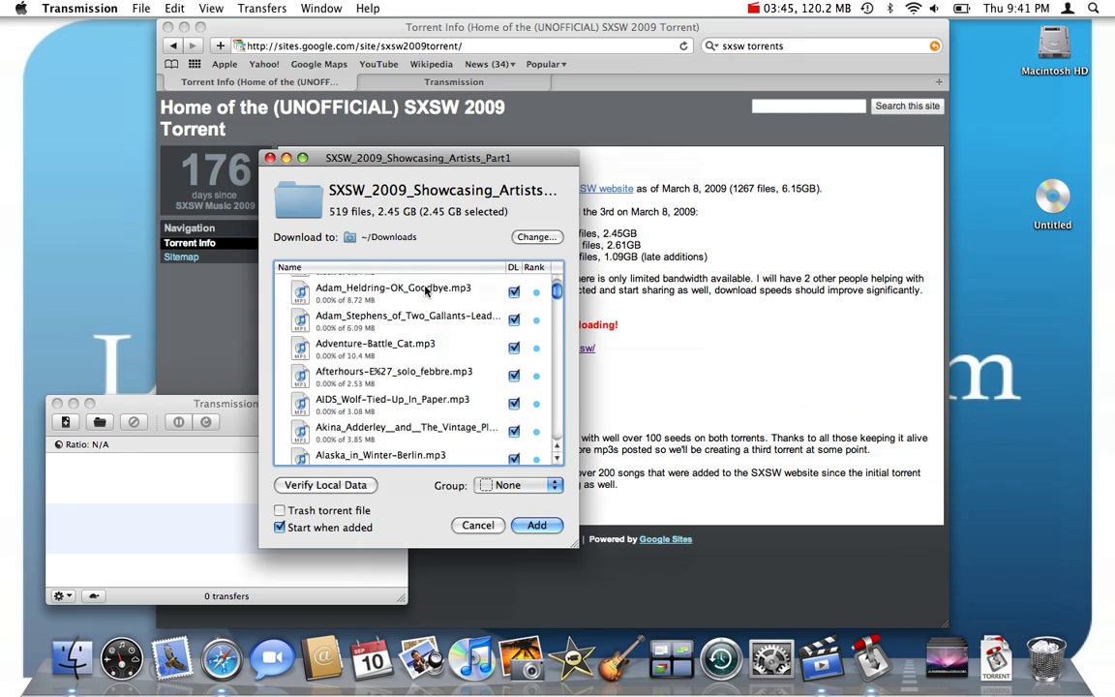
{"action": "scroll", "coordinate": [424, 289], "scroll_direction": "down", "scroll_amount": 15}
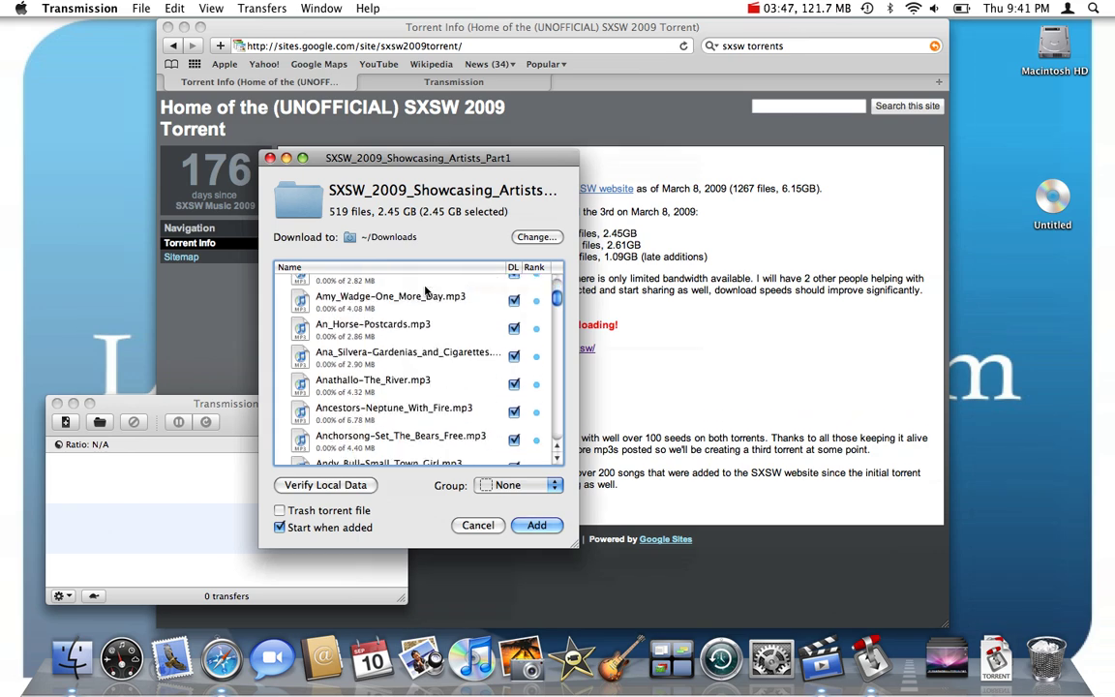
{"action": "scroll", "coordinate": [424, 288], "scroll_direction": "up", "scroll_amount": 15}
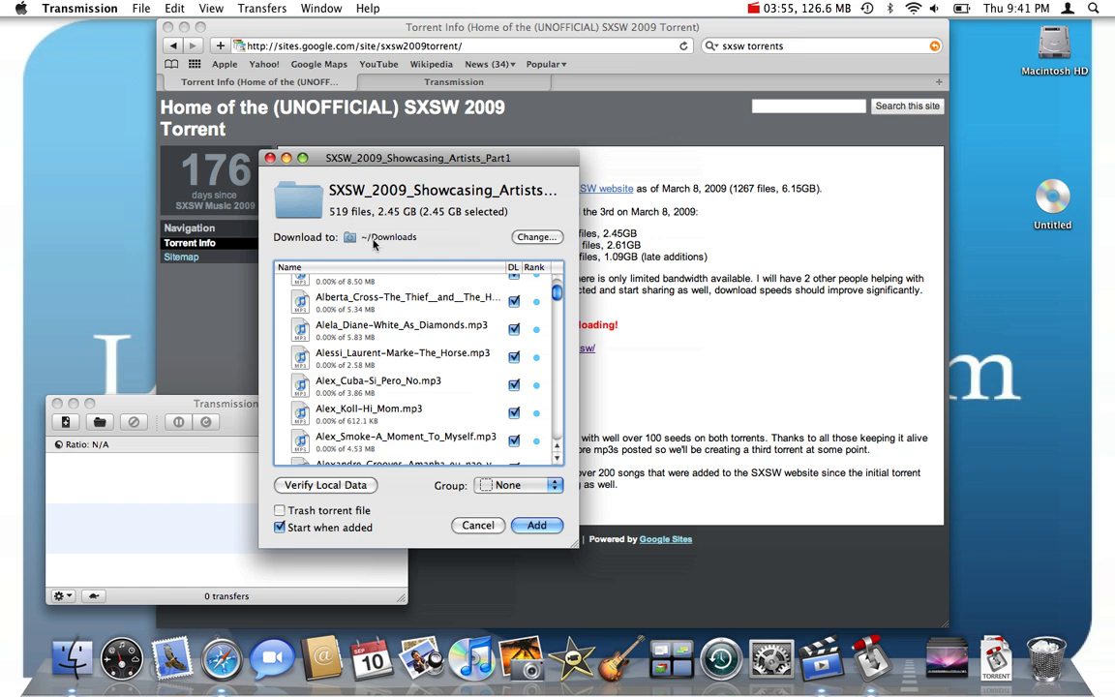
{"action": "left_click", "coordinate": [536, 526]}
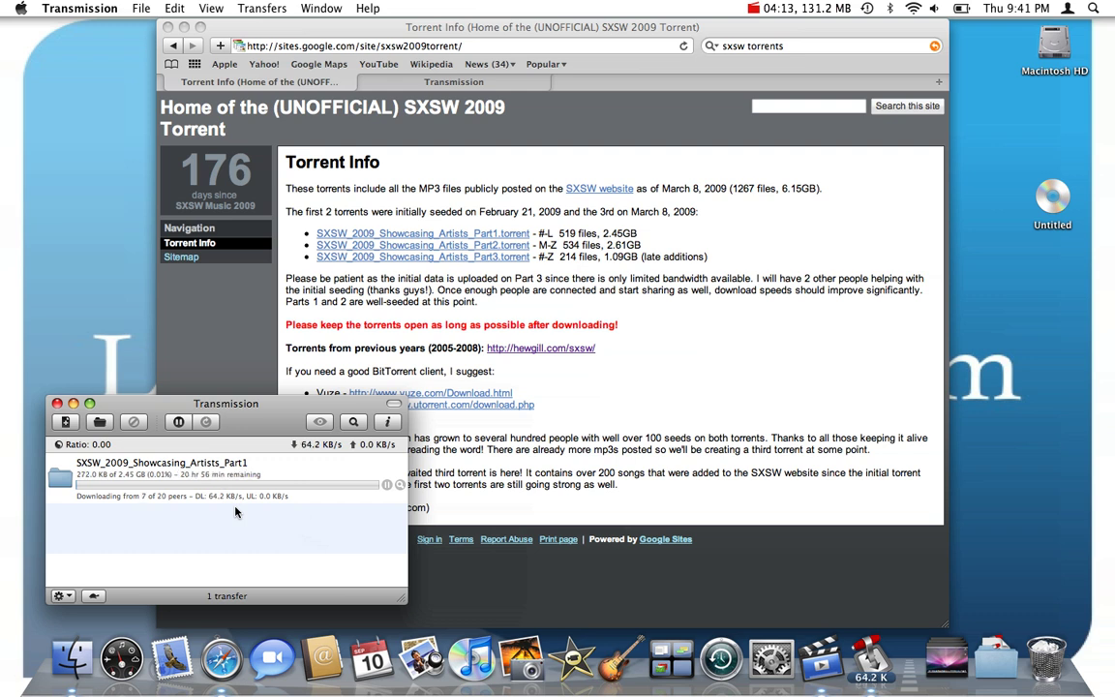
- Move the Transmission window up over the page and select the Part1 transfer
{"action": "left_click_drag", "start_coordinate": [249, 414], "coordinate": [390, 213]}
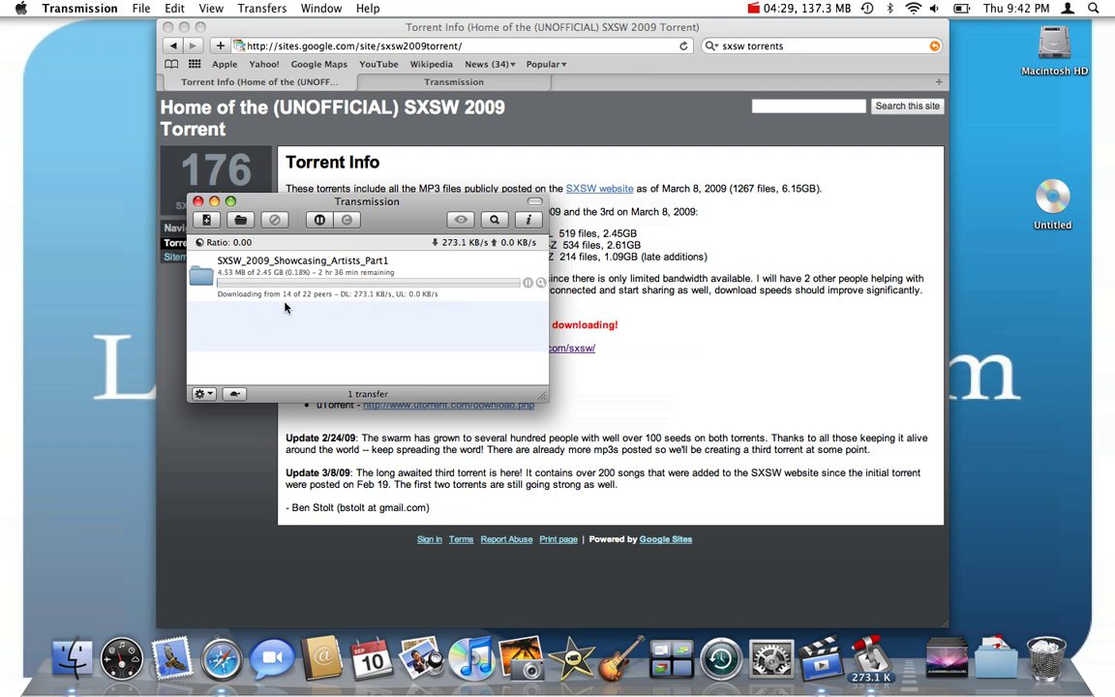
{"action": "left_click", "coordinate": [314, 301]}
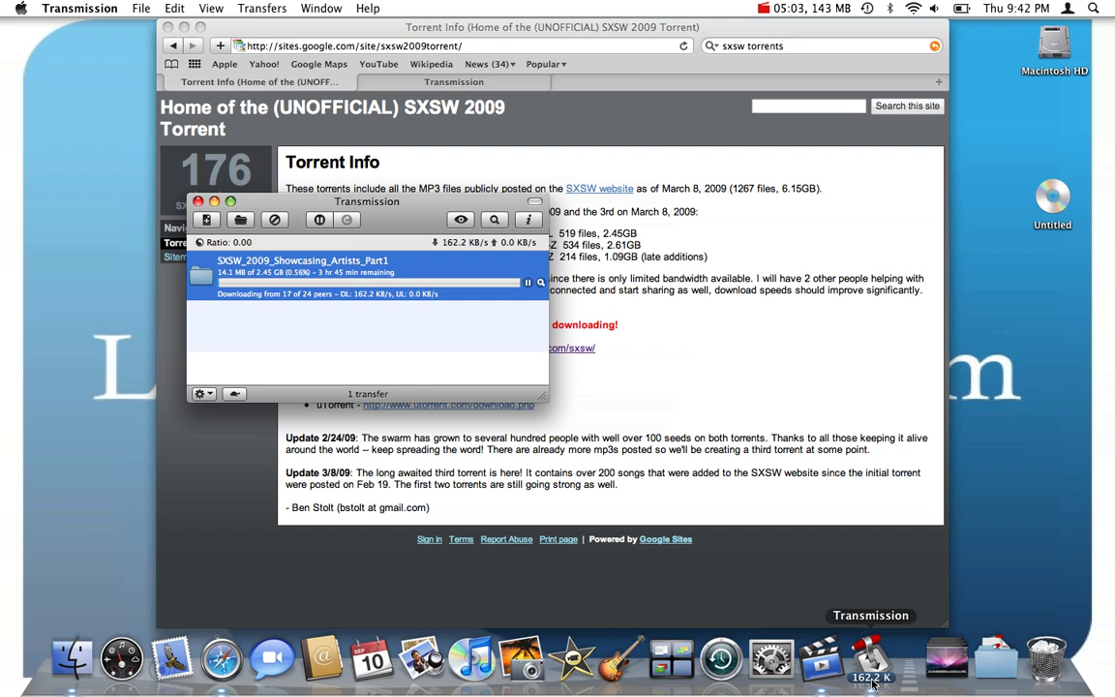
- Turn Speed Limit on from the Transfers menu, then off again with the turtle button
{"action": "right_click", "coordinate": [302, 269]}
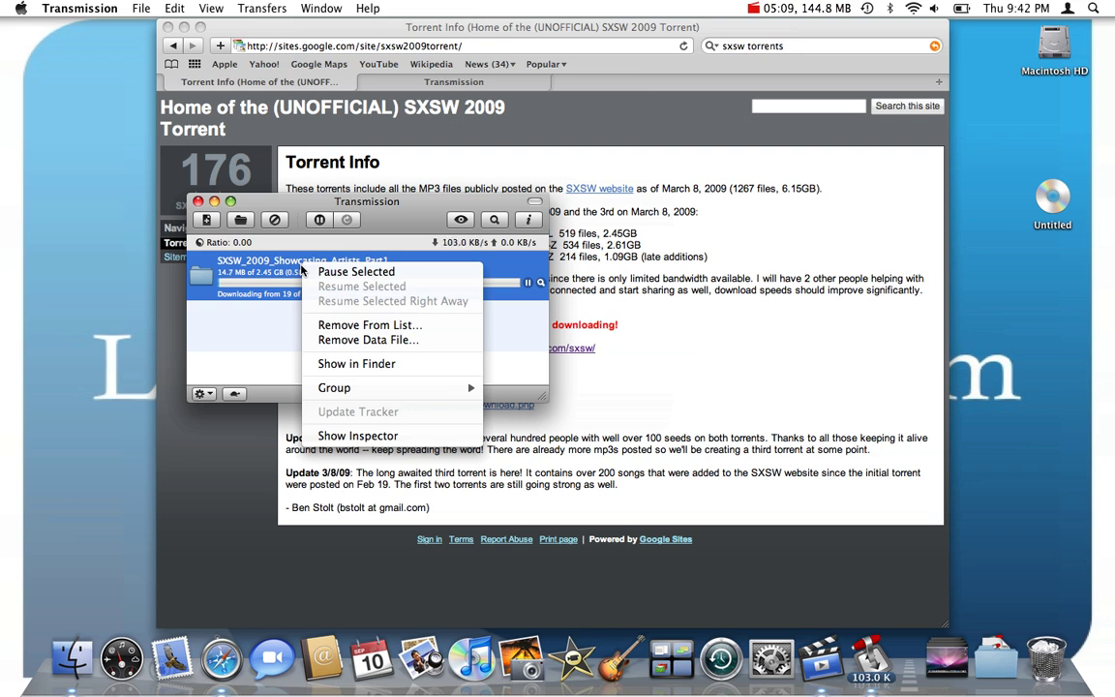
{"action": "left_click", "coordinate": [252, 244]}
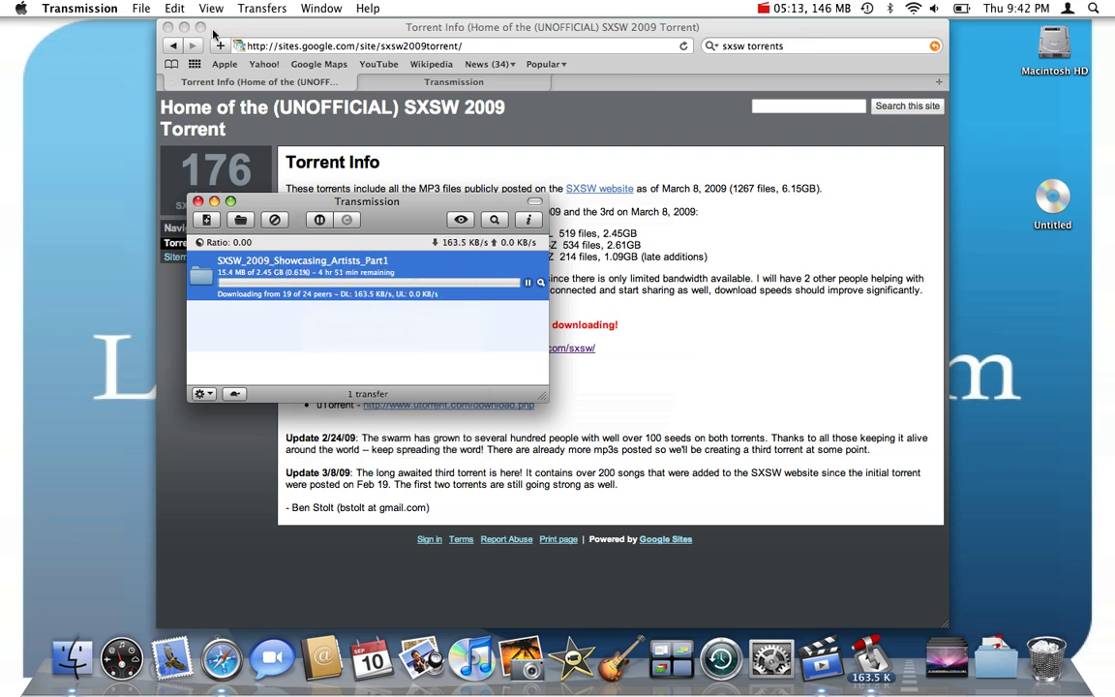
{"action": "left_click", "coordinate": [249, 12]}
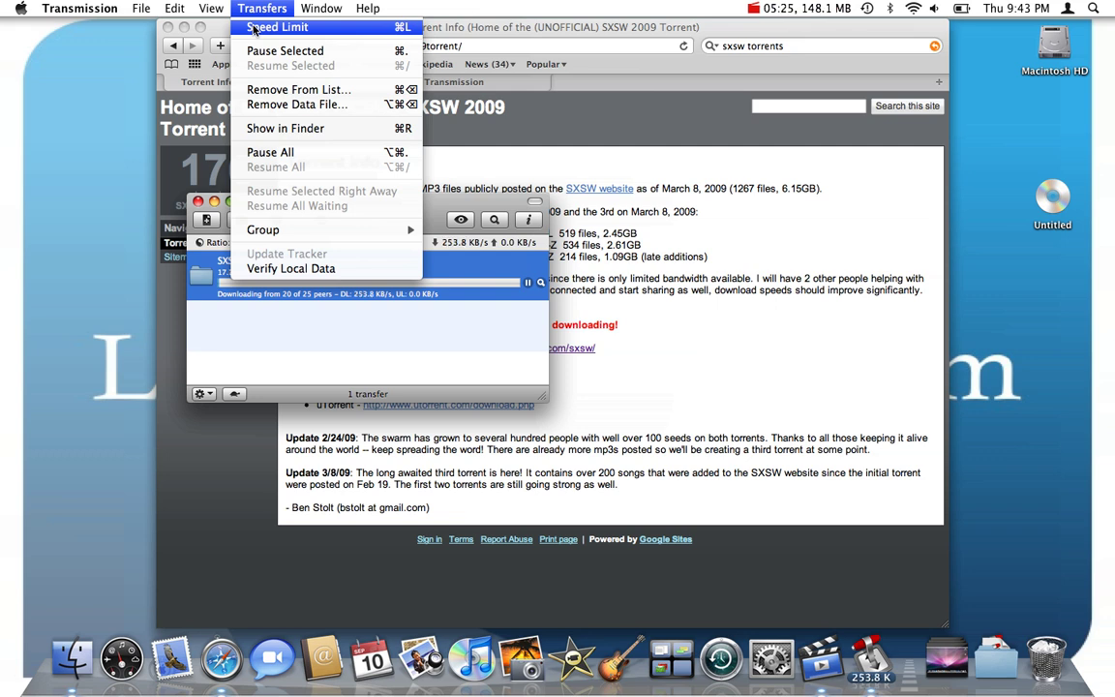
{"action": "left_click", "coordinate": [254, 30]}
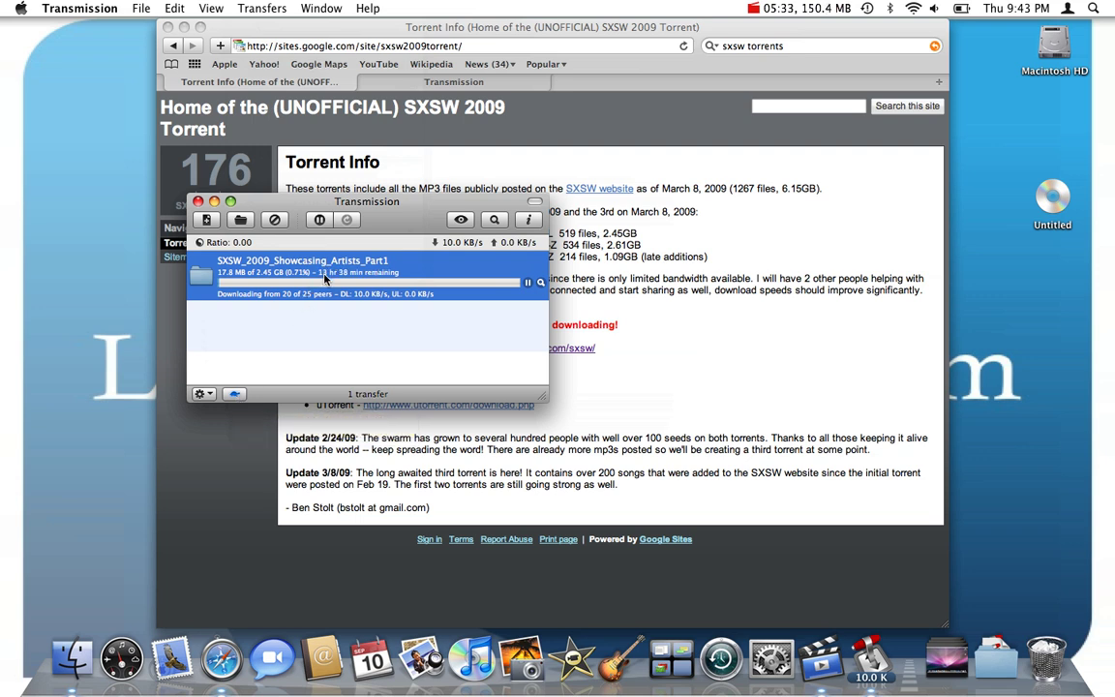
{"action": "left_click", "coordinate": [235, 395]}
{"action": "left_click", "coordinate": [235, 395]}
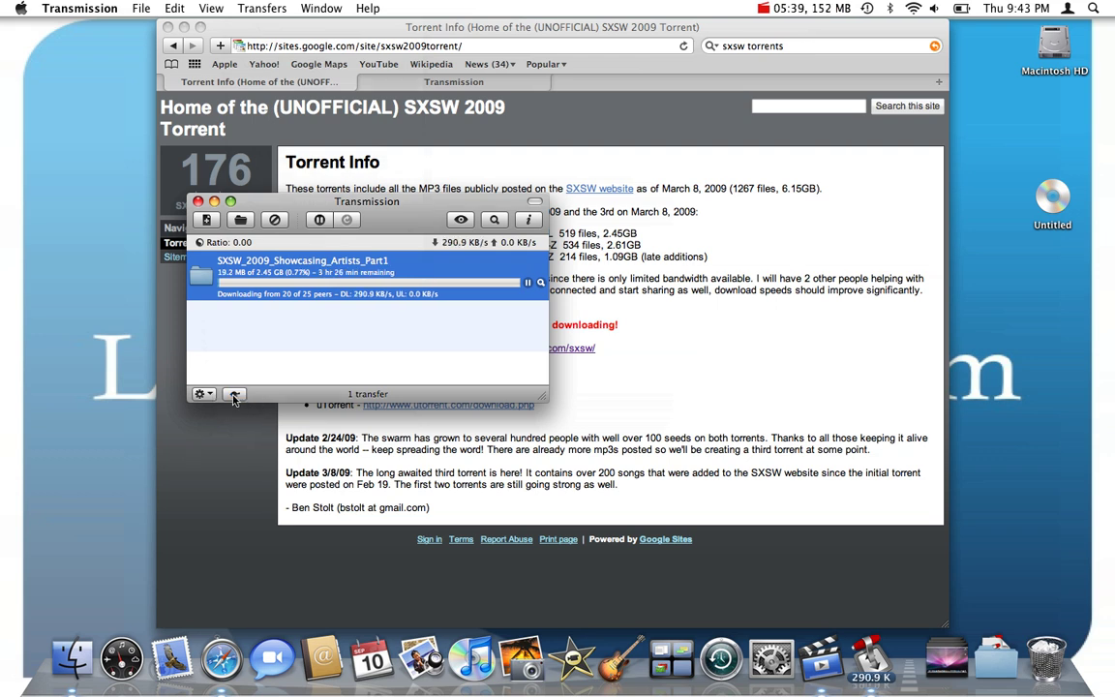
{"action": "left_click", "coordinate": [205, 393]}
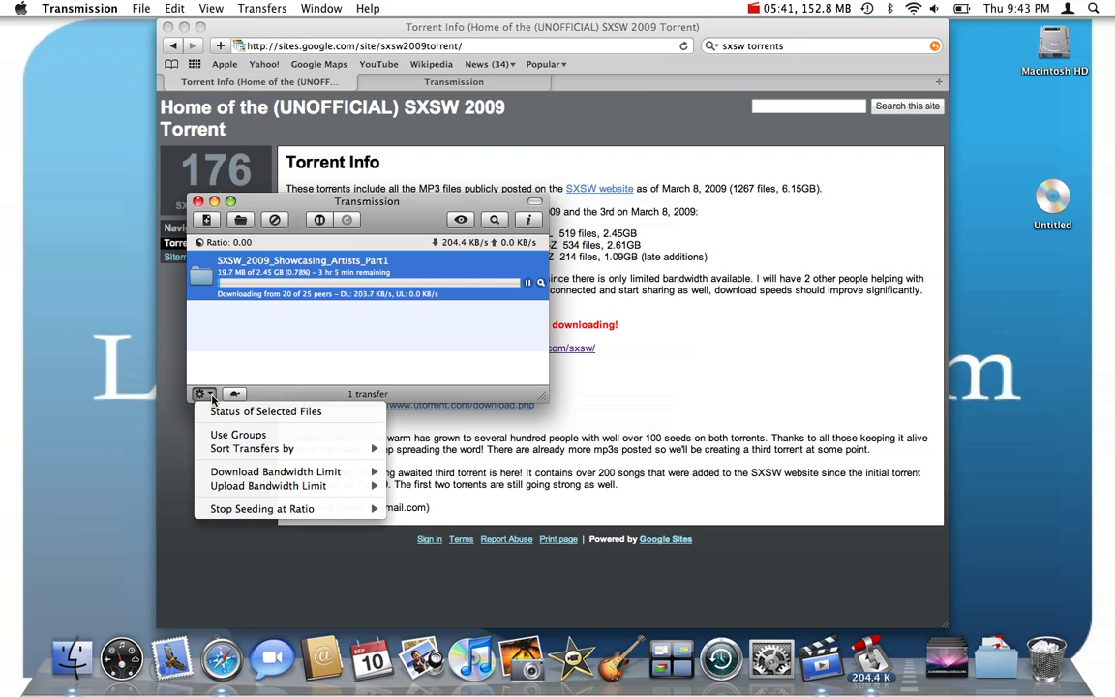
- Review the download and upload bandwidth limit choices, leaving upload Unlimited
{"action": "mouse_move", "coordinate": [220, 473]}
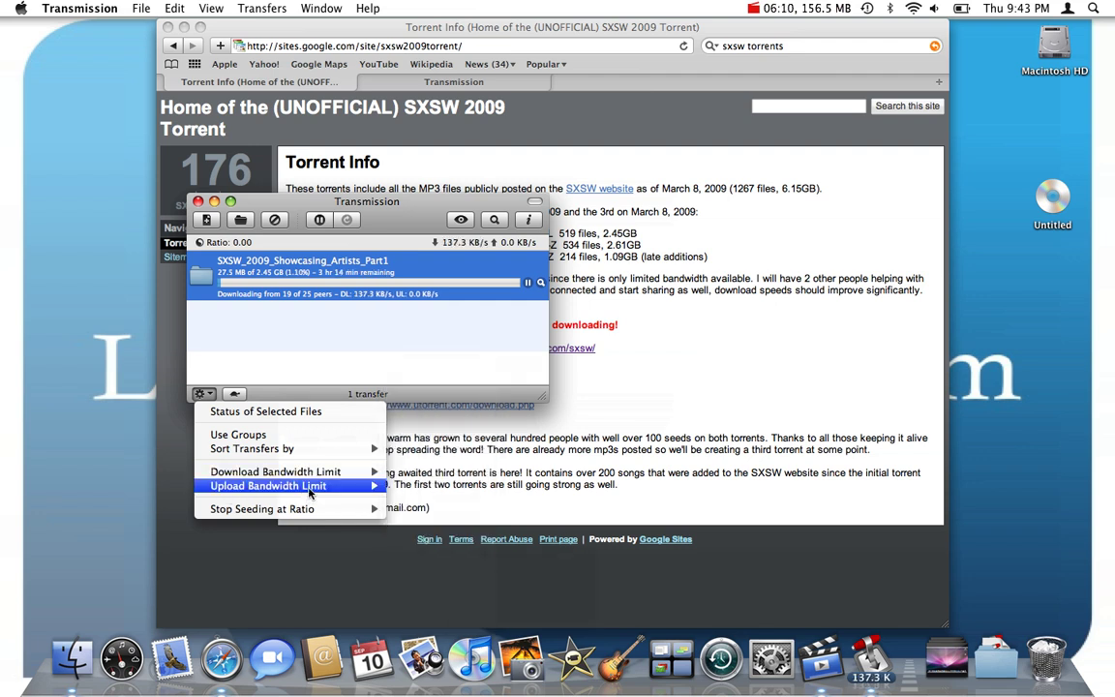
{"action": "mouse_move", "coordinate": [344, 488]}
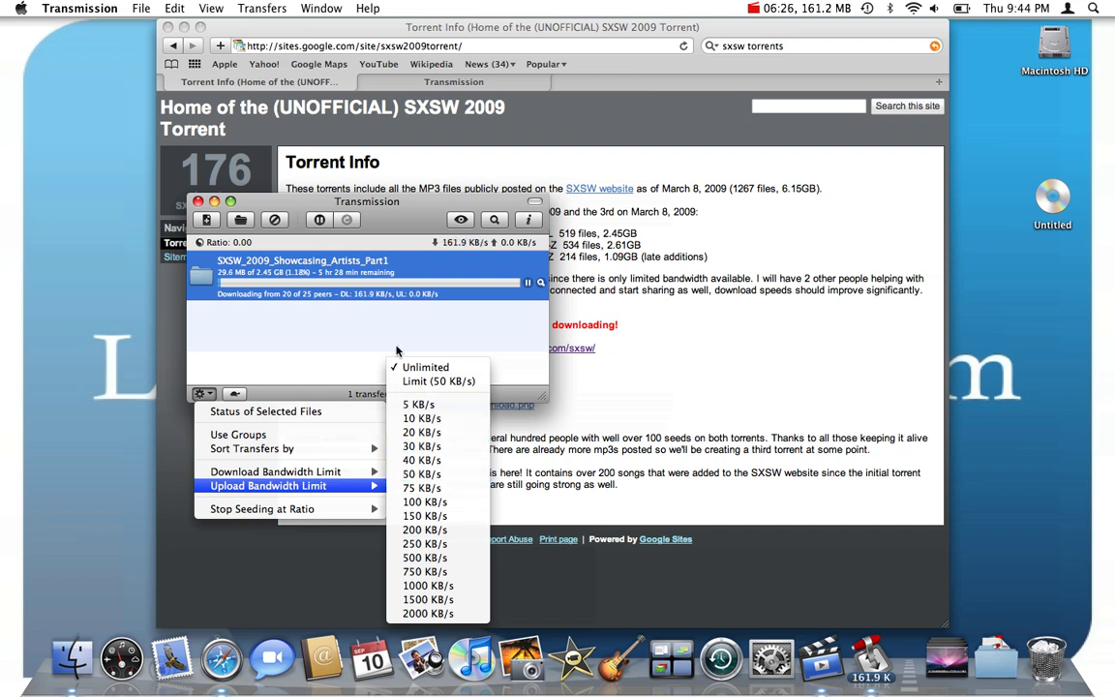
{"action": "left_click", "coordinate": [354, 342]}
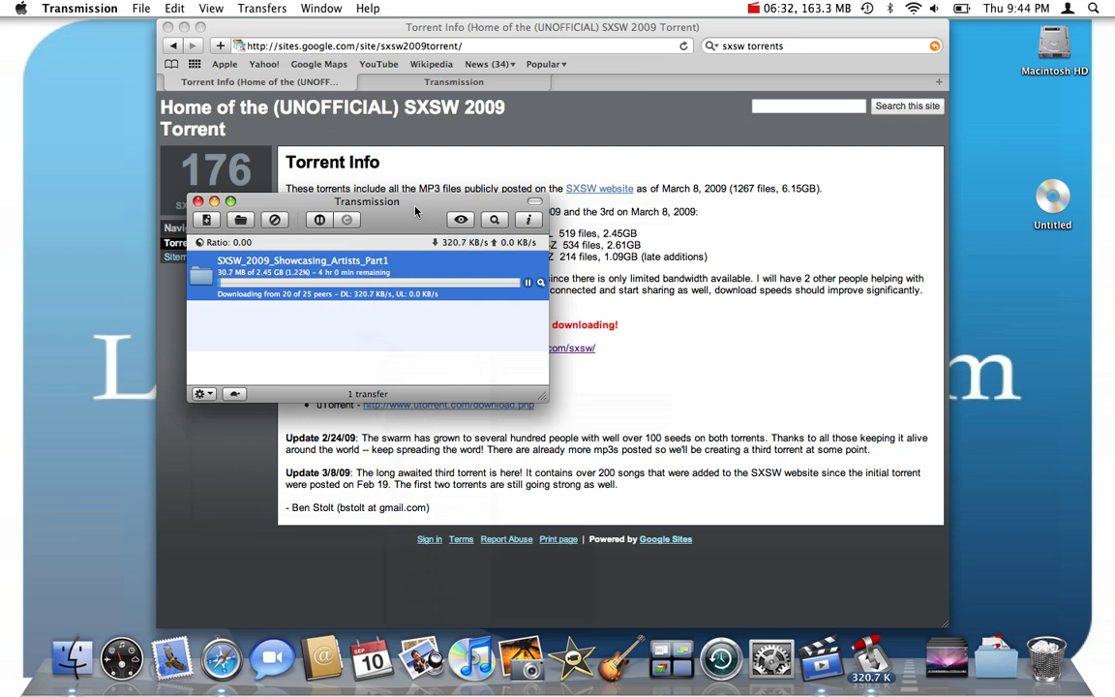
- Shift the Transmission transfer window slightly down and to the right
{"action": "left_click_drag", "start_coordinate": [416, 209], "coordinate": [441, 282]}
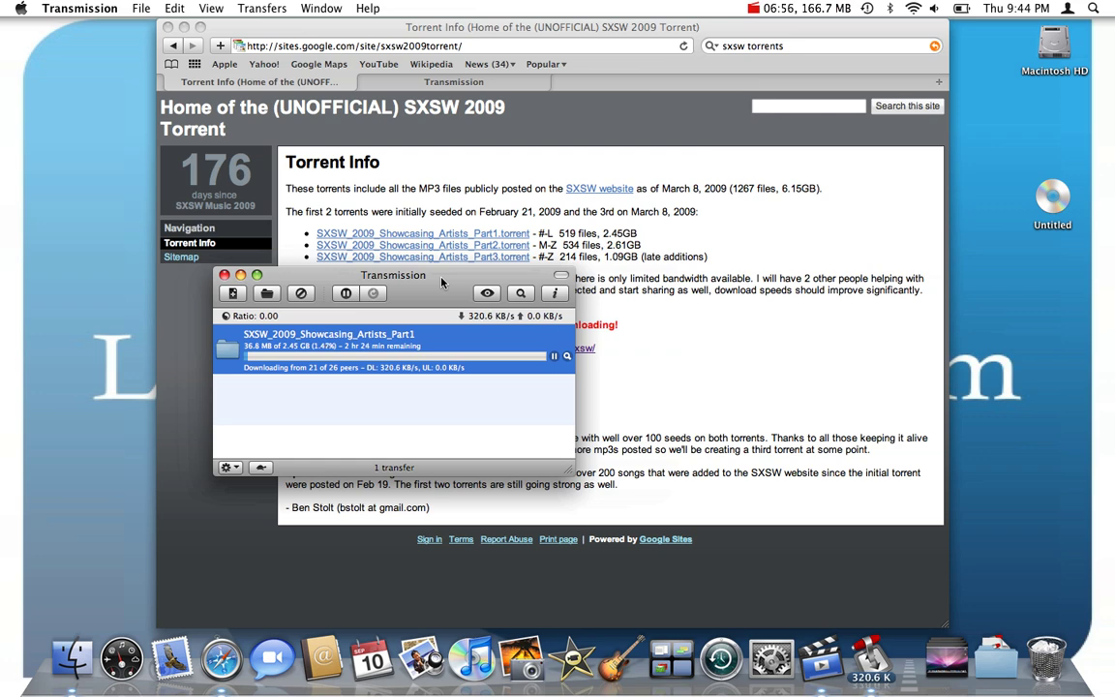
- Hide Safari, close the Downloads window, and move the Transmission window near the top of the desktop
{"action": "left_click", "coordinate": [167, 27]}
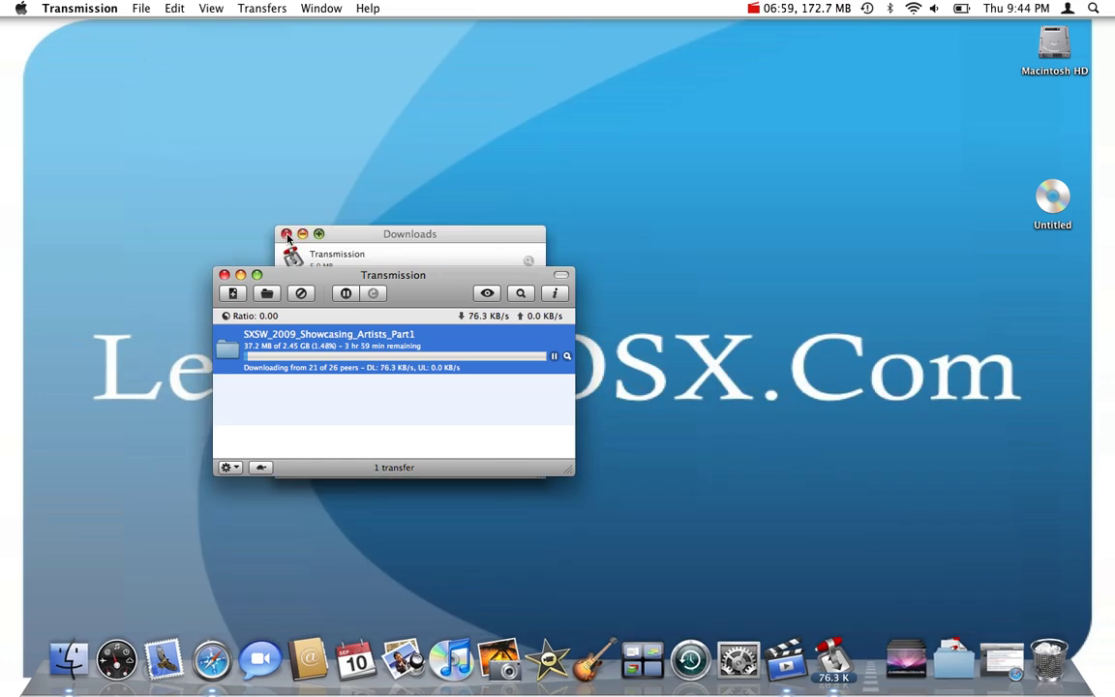
{"action": "left_click", "coordinate": [285, 233]}
{"action": "left_click_drag", "start_coordinate": [362, 277], "coordinate": [470, 61]}
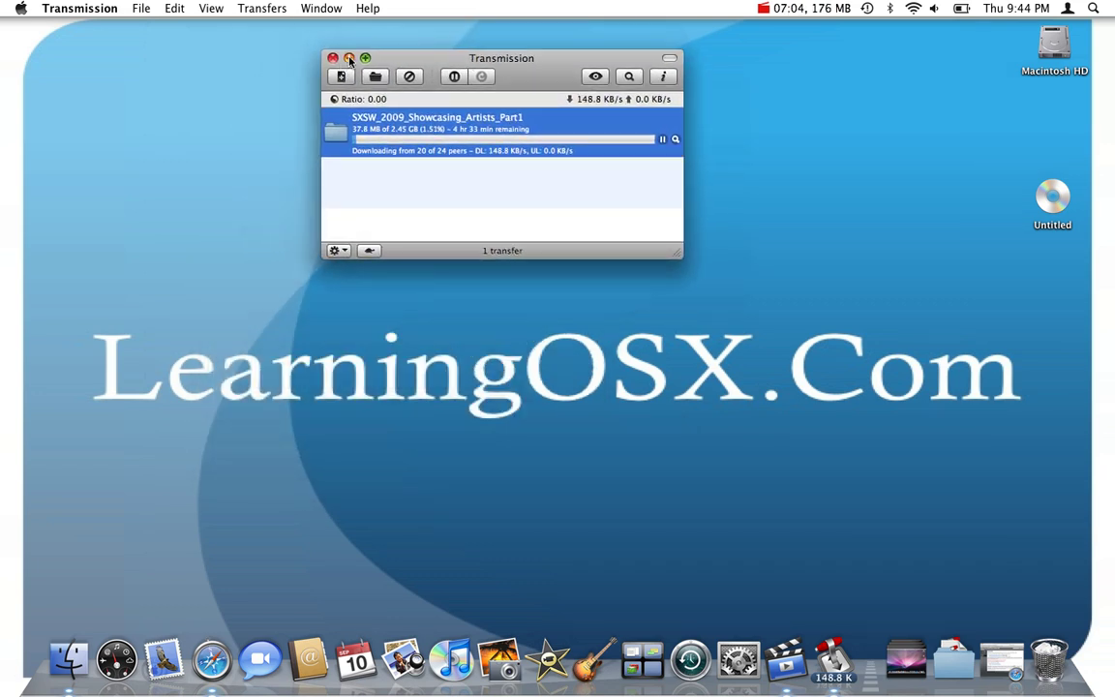